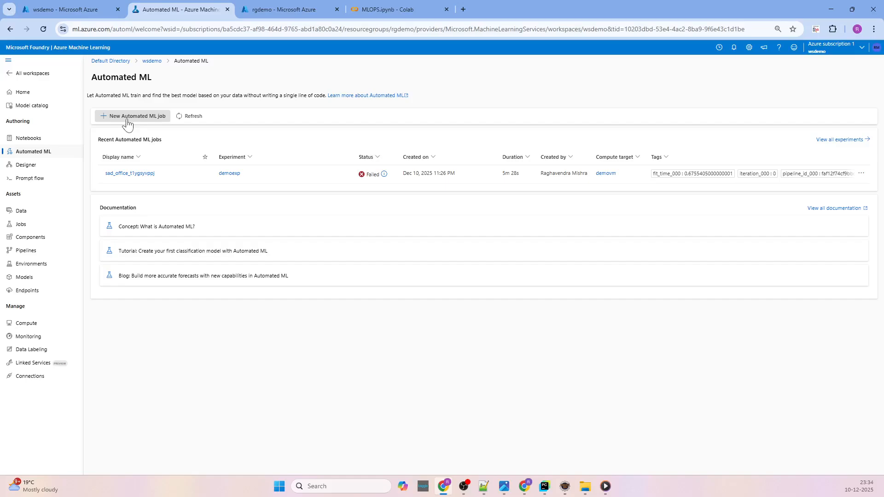
Start a new Automated ML job with a new experiment named demotestdec10 and complete its basic settings.
click(128, 121)
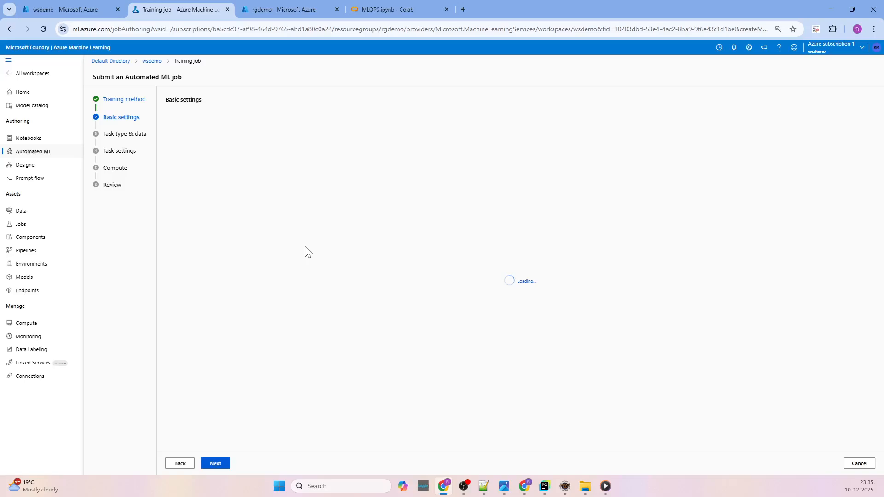
drag(191, 202, 151, 205)
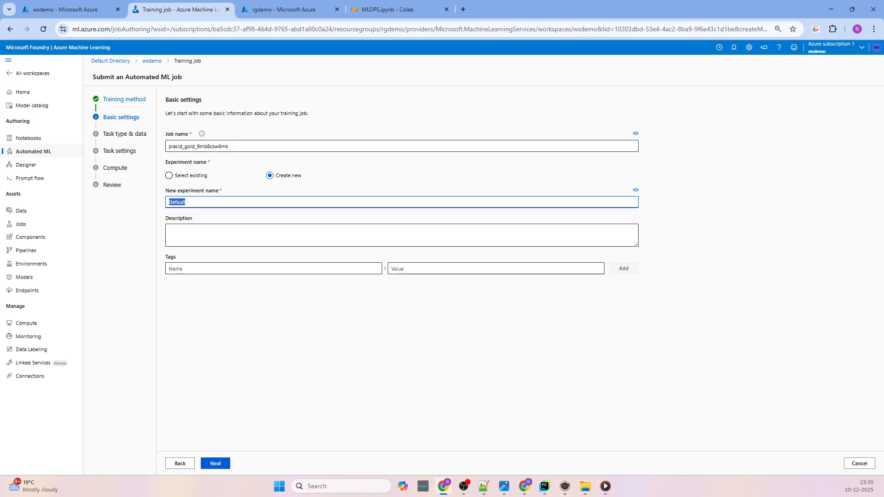
text(demo)
right_click(248, 207)
click(186, 204)
text(test)
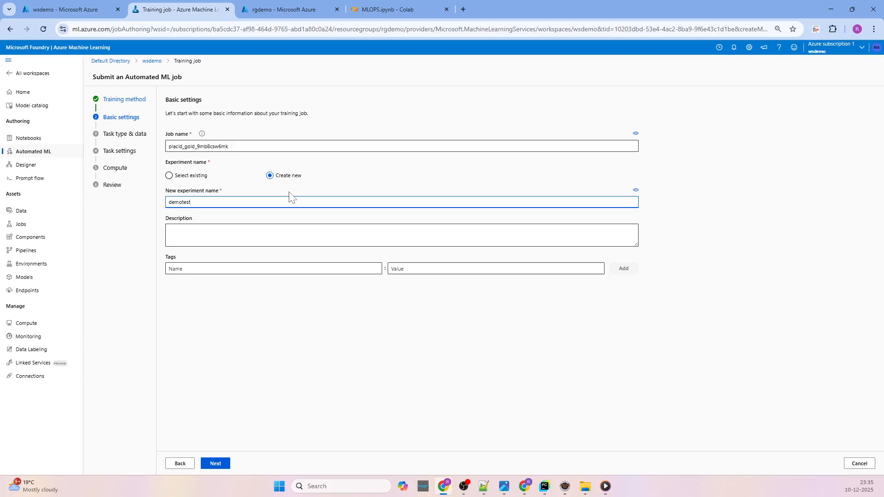
text(dec10)
key(ctrl+a)
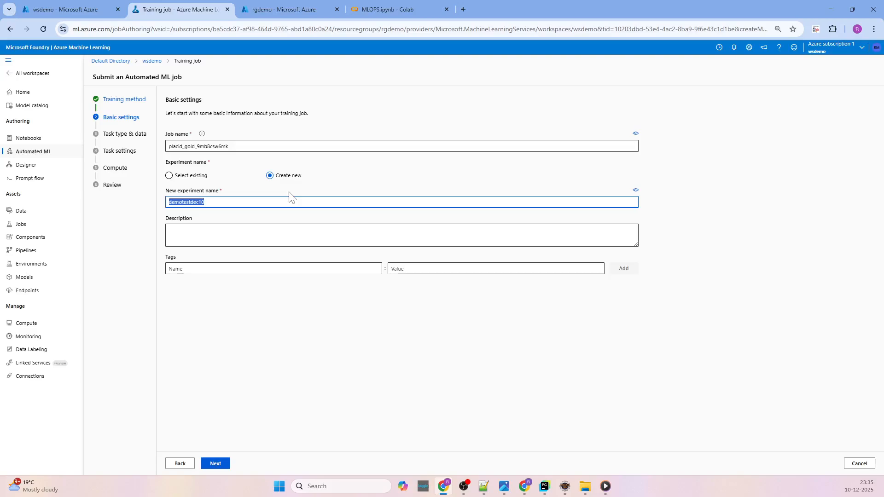
click(213, 463)
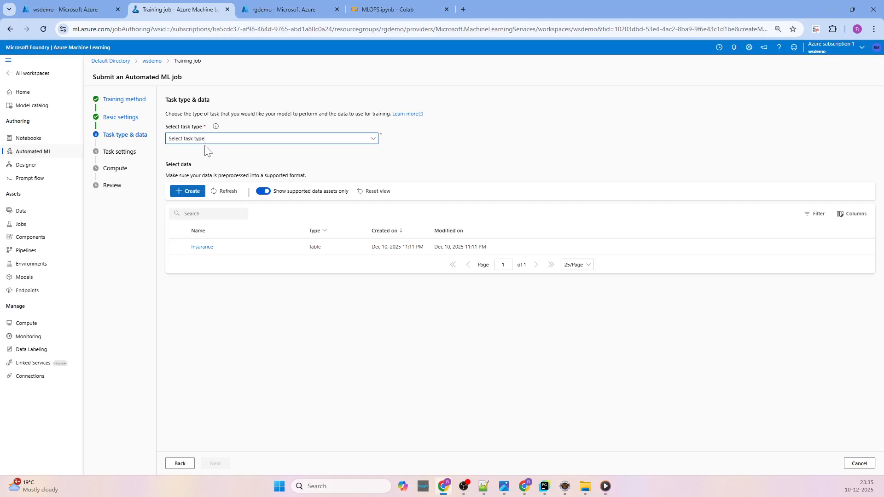
Set the job's task type to Regression and select the Insurance table as its training data.
click(228, 144)
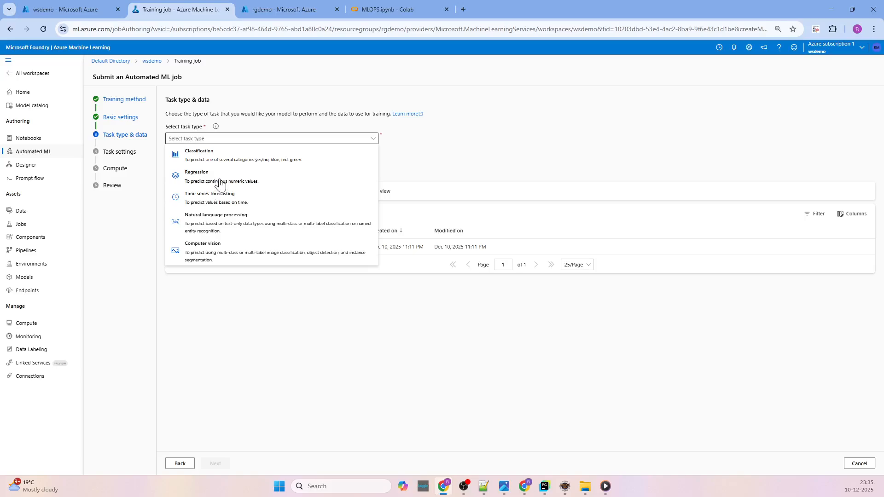
click(220, 182)
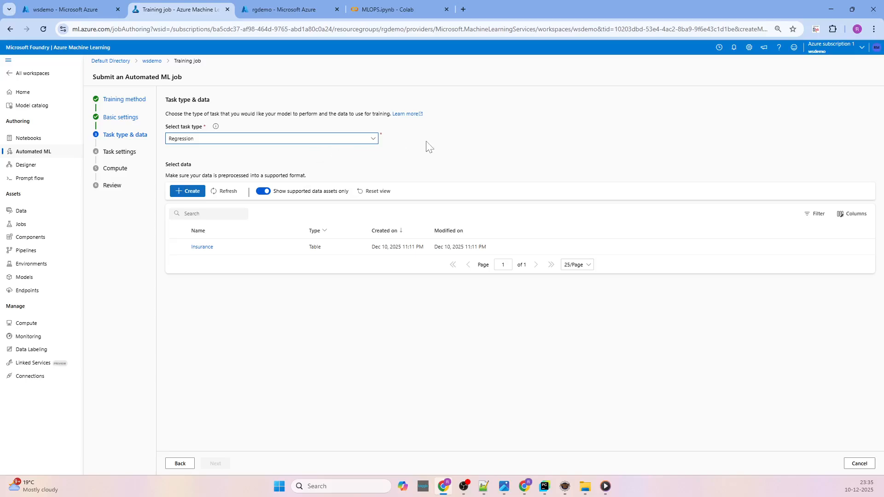
click(178, 248)
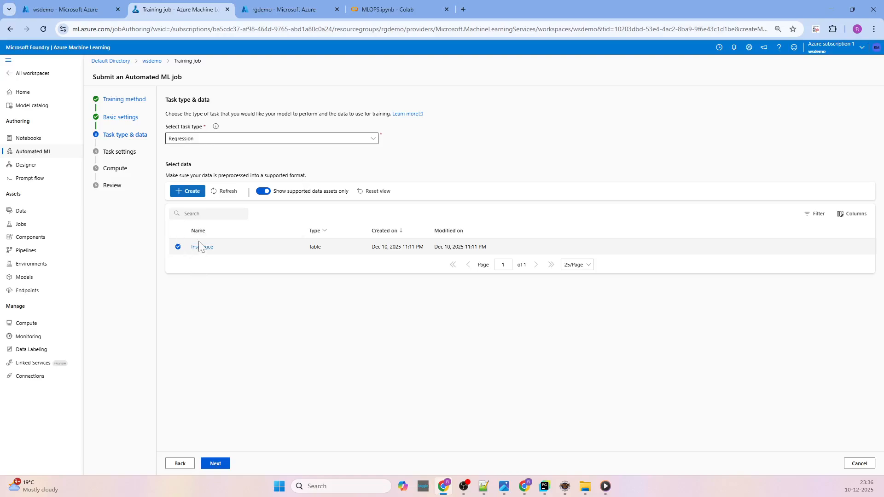
Continue to the task settings and choose charges (Decimal) as the target column.
click(216, 464)
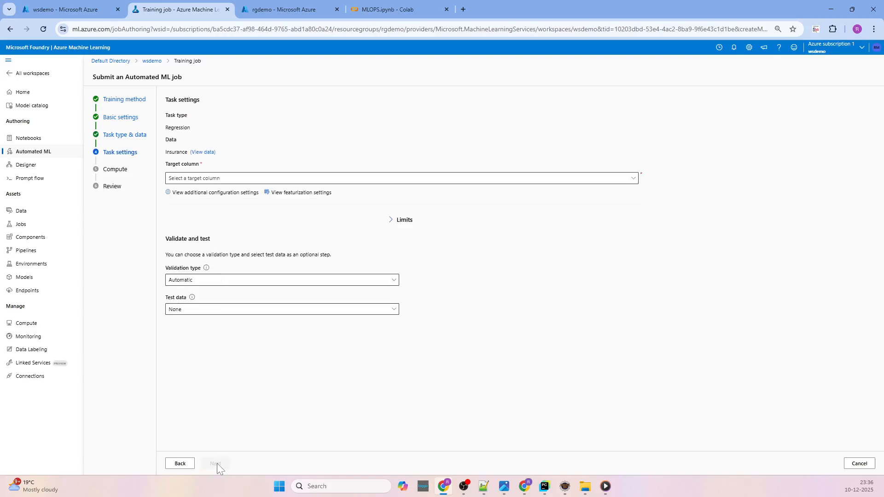
click(192, 180)
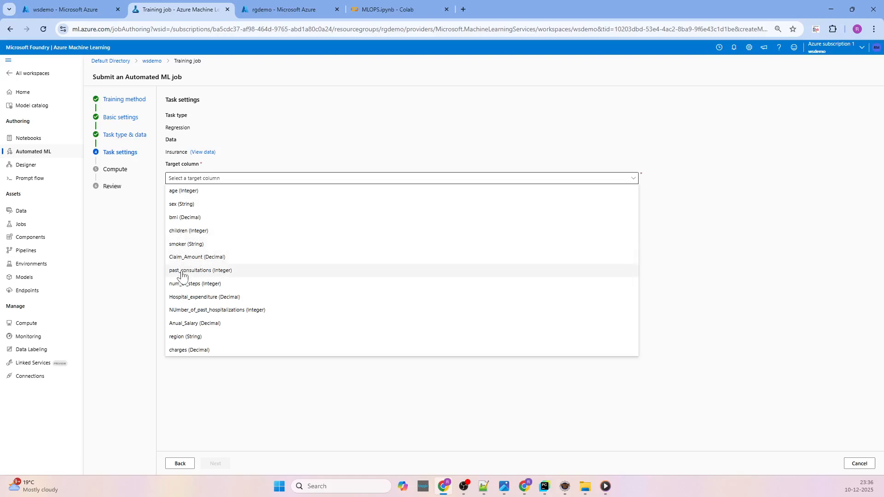
click(188, 350)
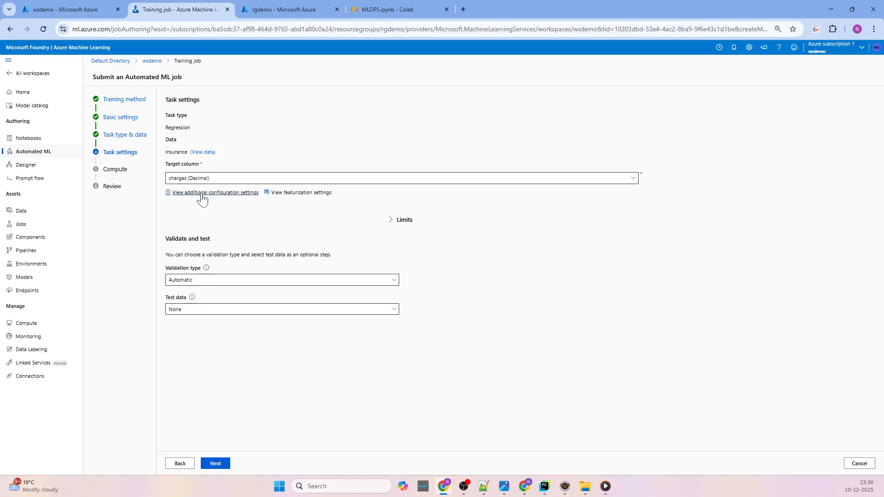
Review the primary metric and blocked model options and the per-column featurization settings, without saving any changes.
click(202, 193)
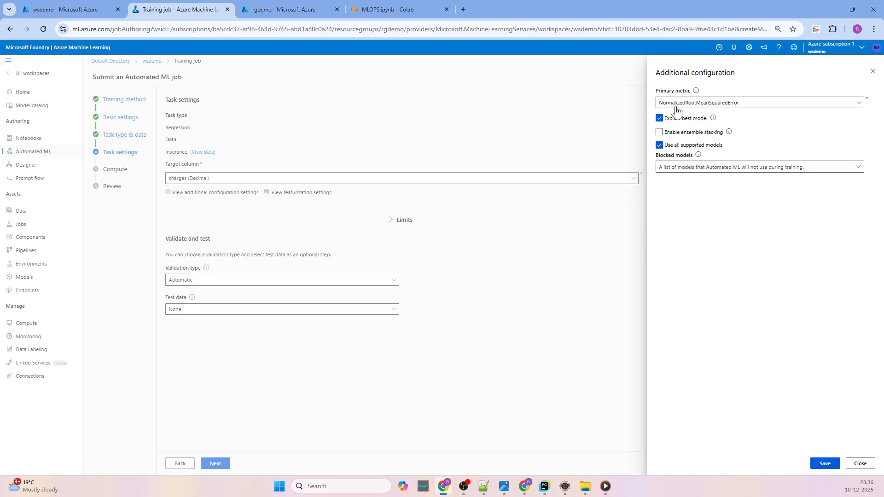
click(701, 109)
click(701, 106)
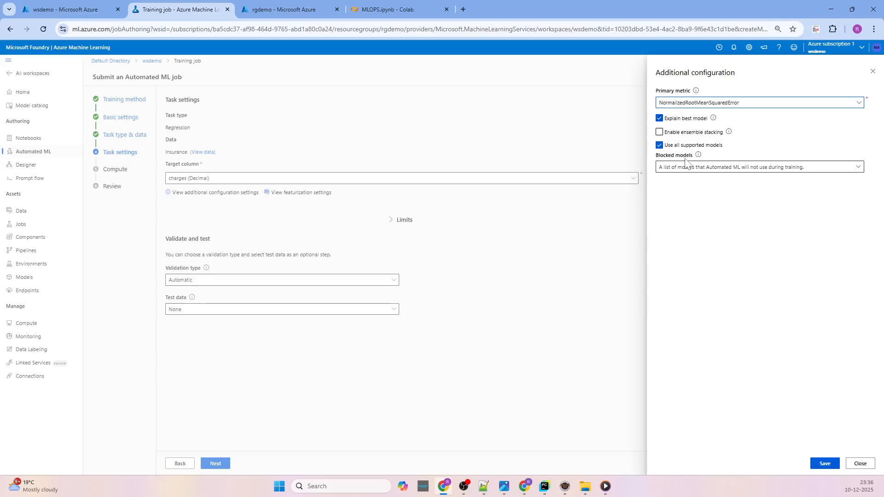
click(737, 168)
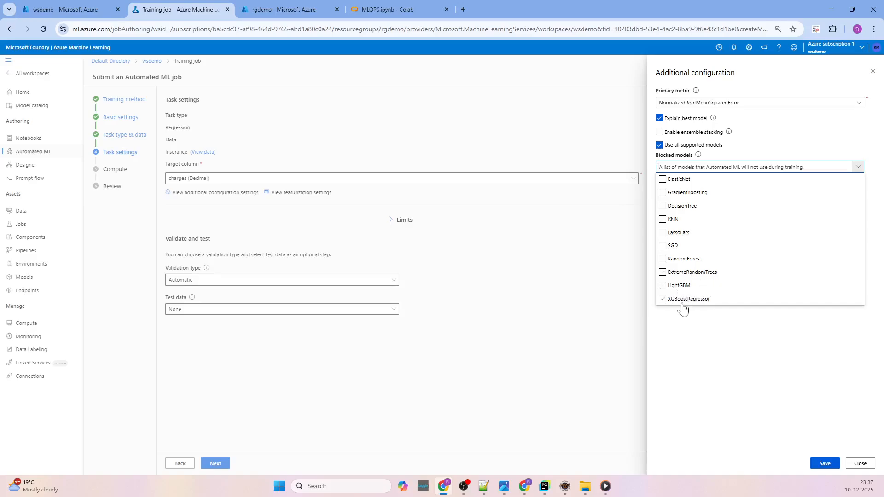
click(696, 328)
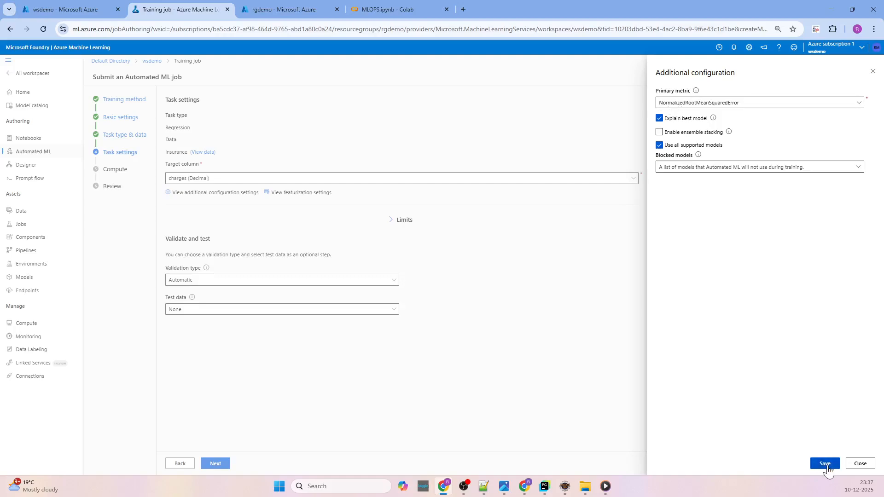
click(859, 463)
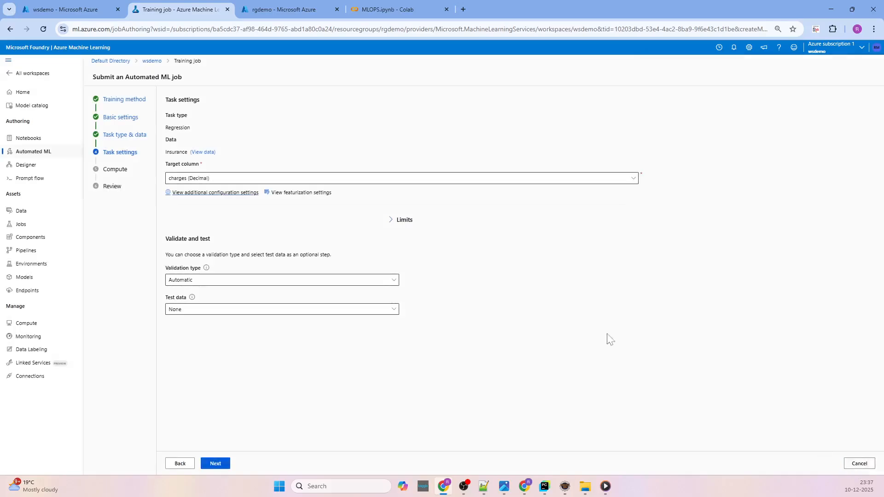
click(288, 193)
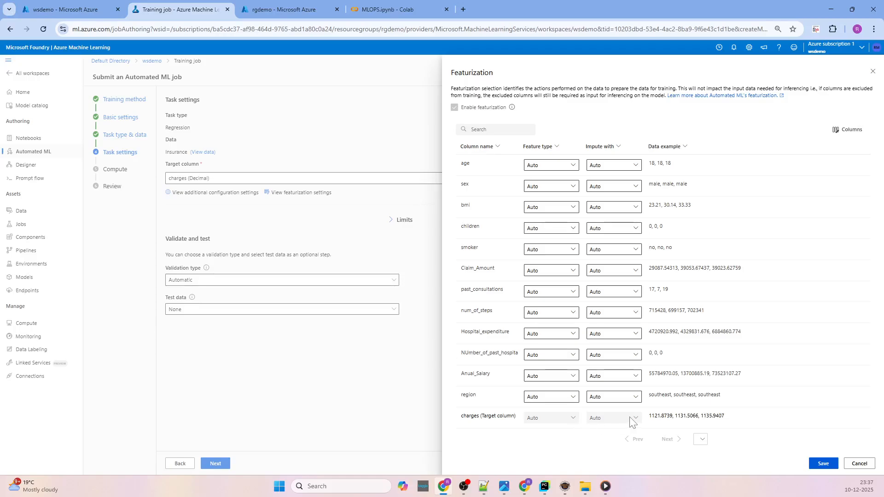
click(860, 464)
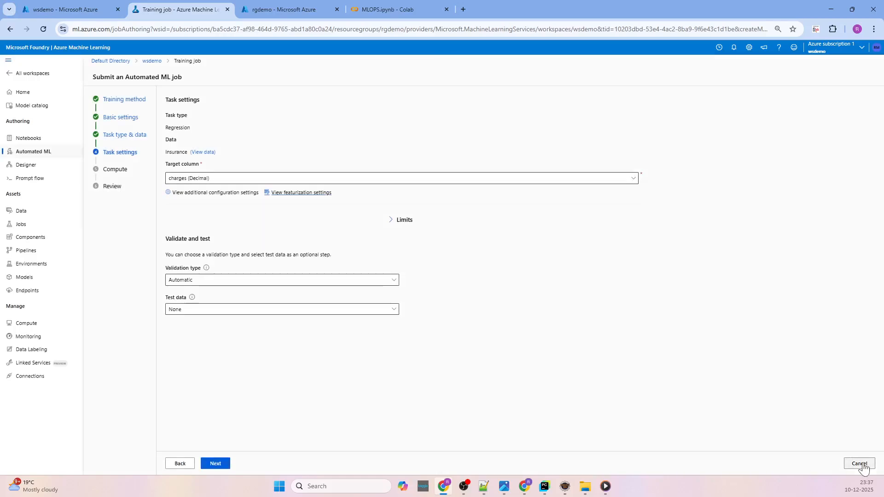
Limit the job to 10 max trials, 2 max concurrent trials and 1 max node.
click(399, 222)
click(404, 245)
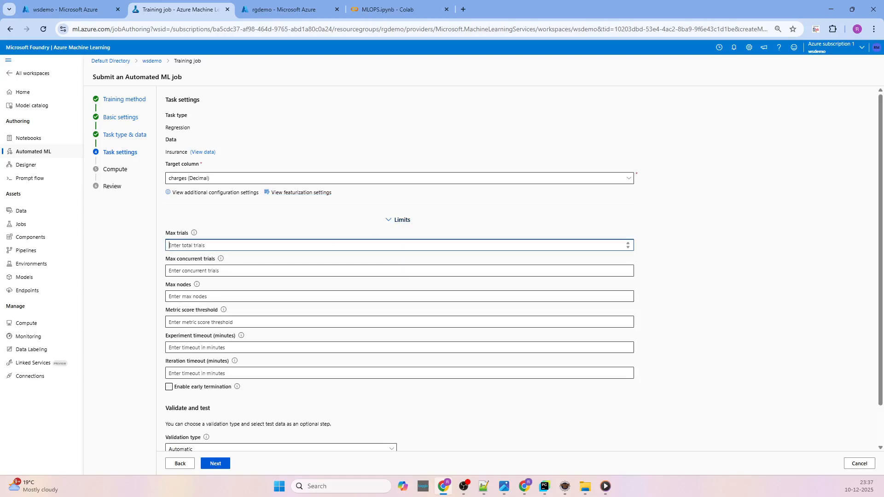
text(10)
key(Tab)
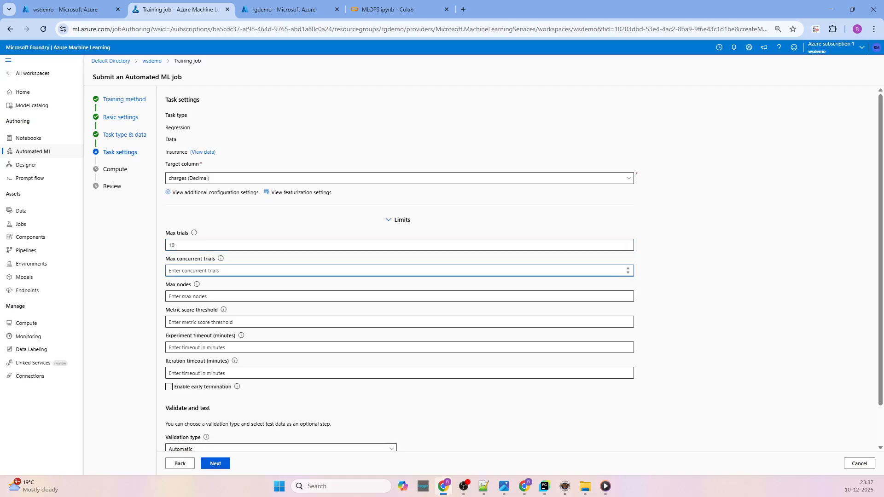
text(2)
click(220, 259)
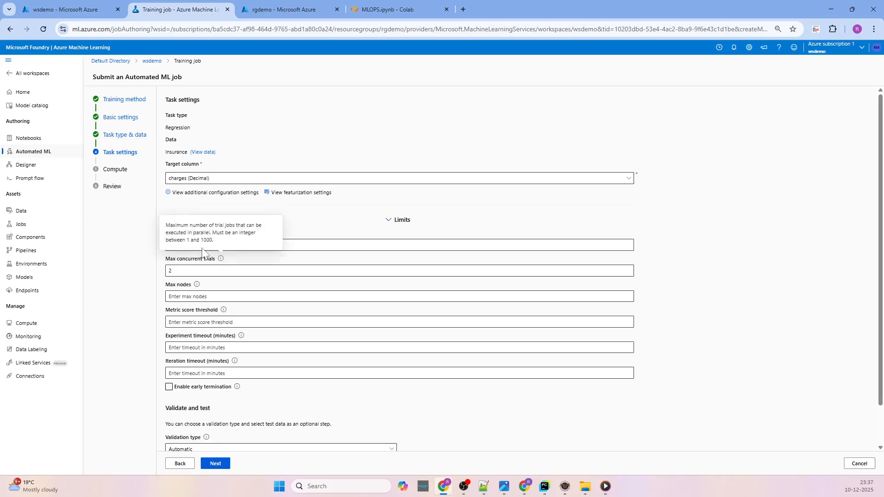
click(199, 297)
text(1)
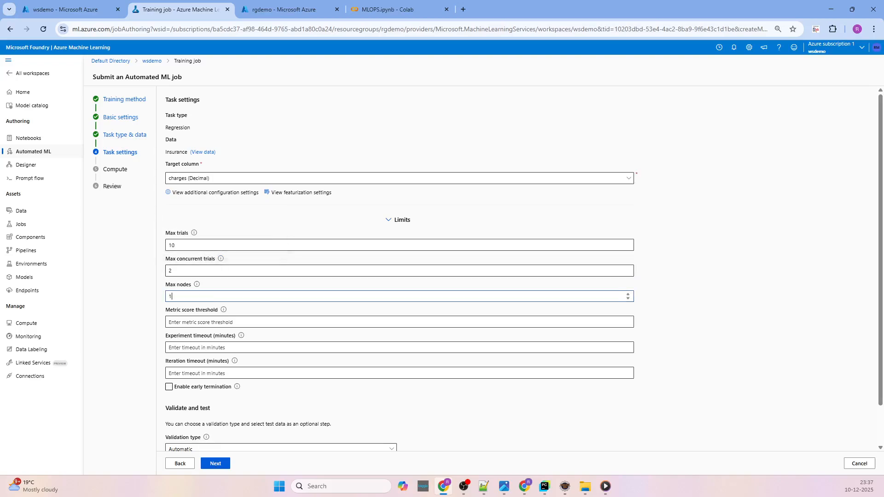
Set the metric score threshold to .90, the experiment timeout to 60 minutes and the iteration timeout to 20 minutes.
click(198, 322)
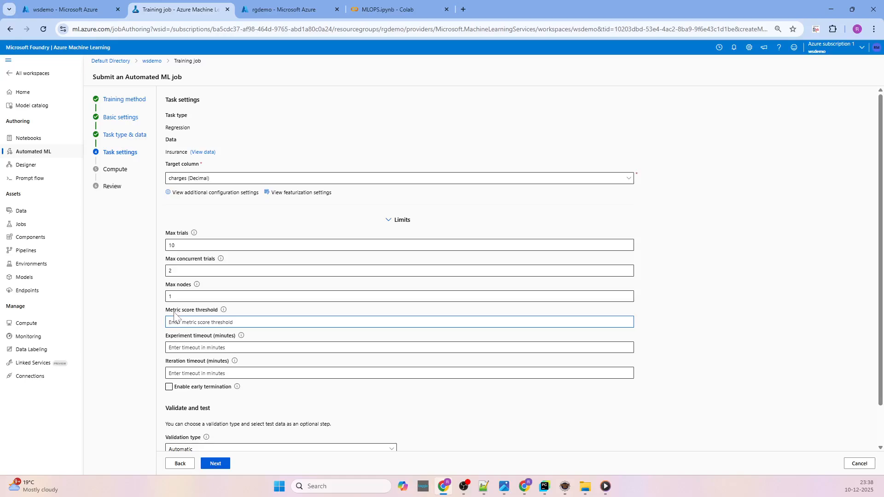
text(.90)
click(179, 347)
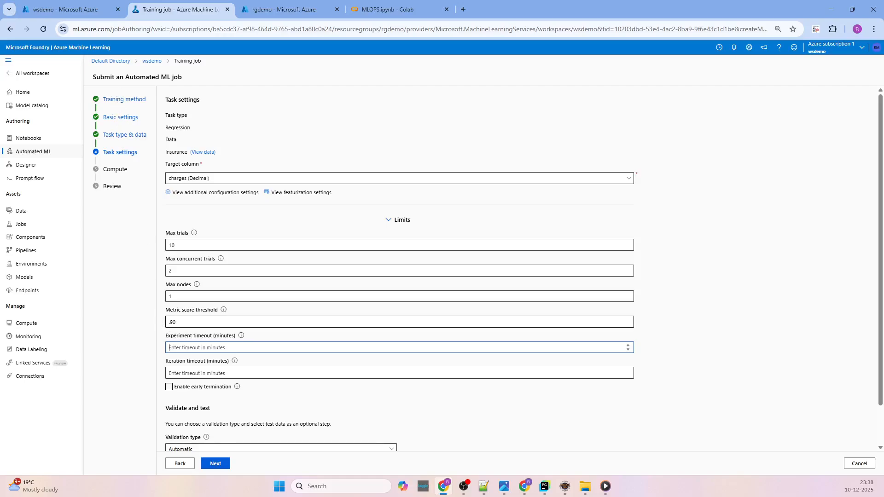
text(60)
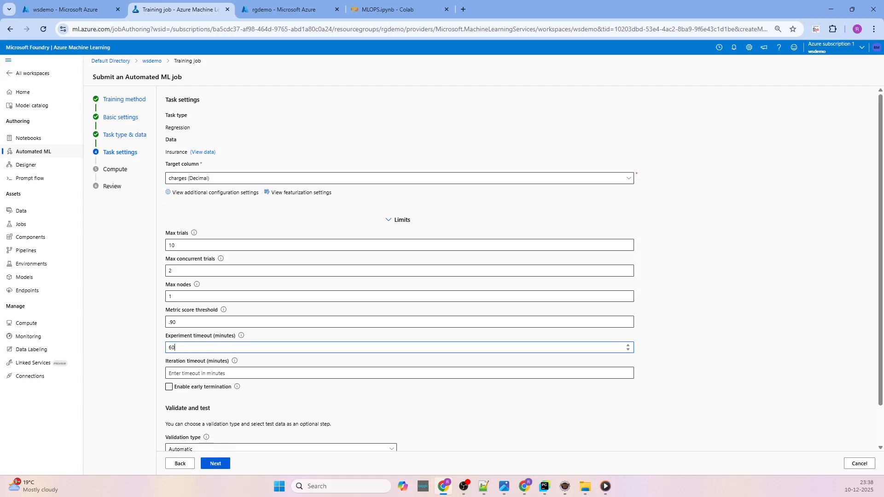
click(189, 373)
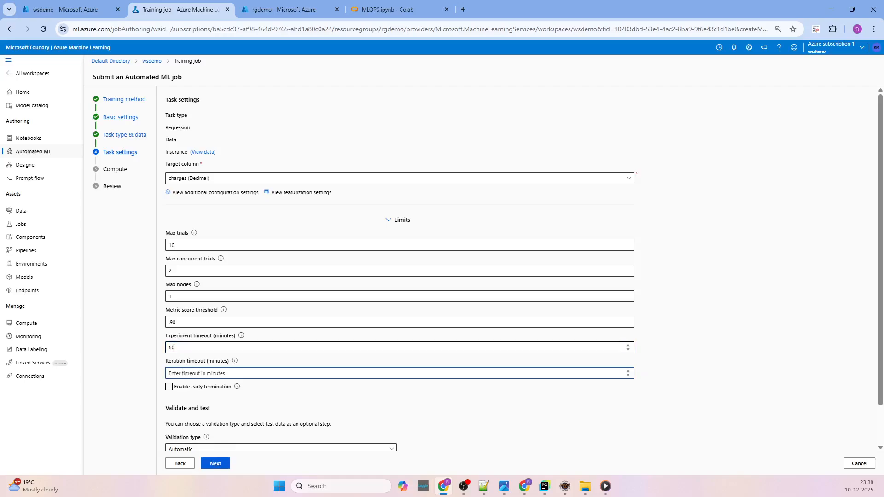
drag(178, 348, 166, 353)
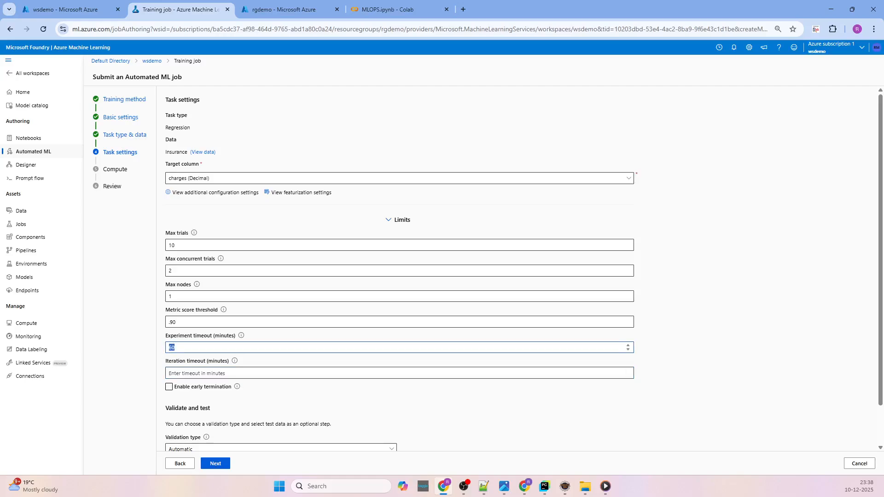
click(189, 373)
text(20)
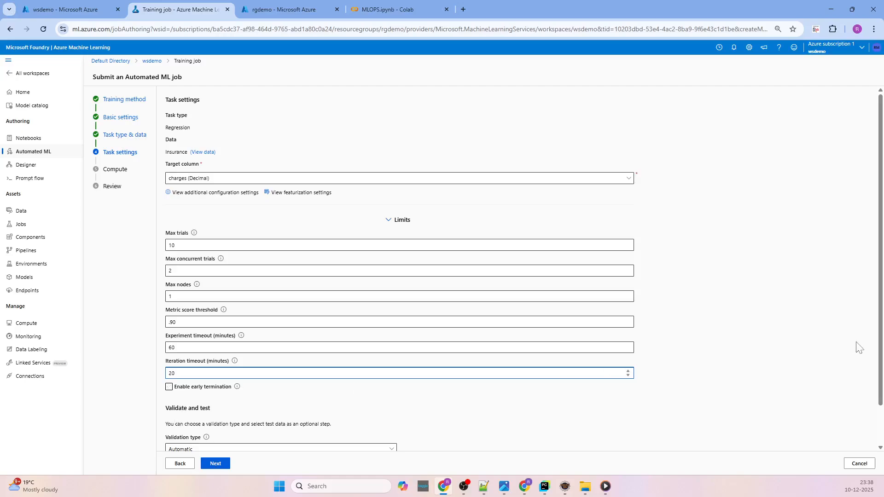
Set the validation type to k-fold cross validation with 2 cross validations.
drag(880, 375, 880, 435)
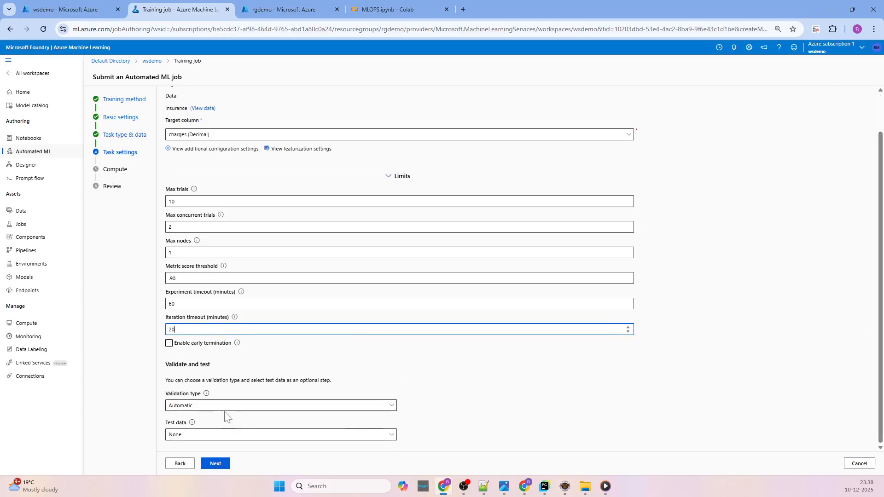
click(211, 406)
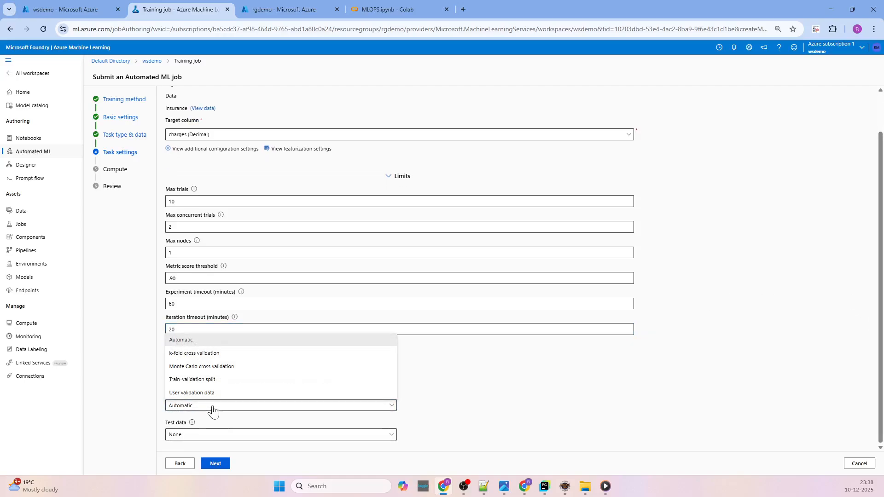
click(190, 355)
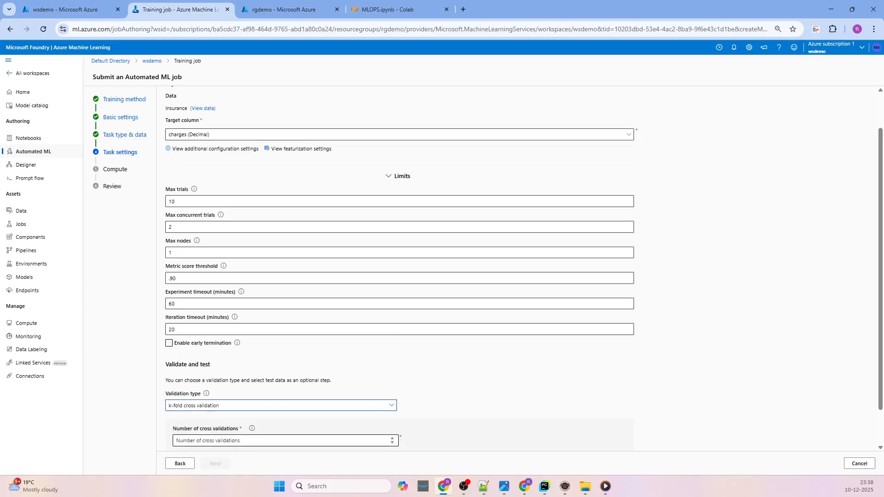
click(221, 440)
text(2)
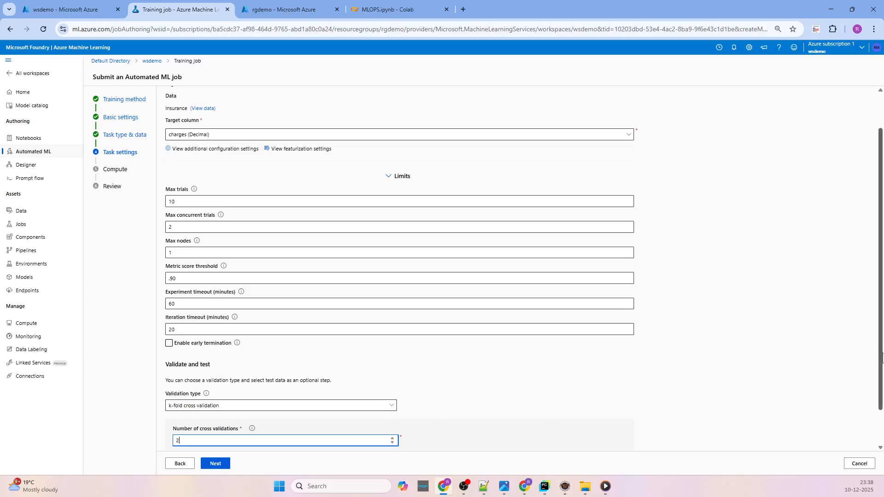
Set the test data option to Train-test split.
scroll(881, 426, down, 1)
click(225, 437)
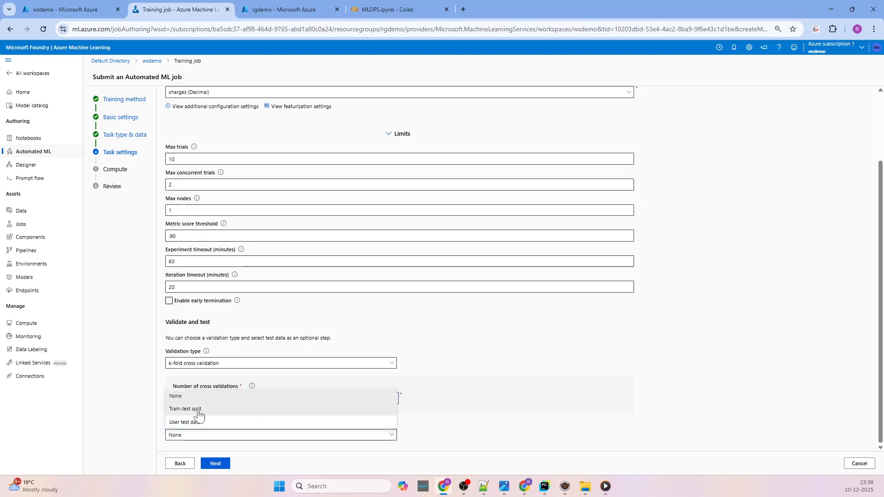
click(198, 411)
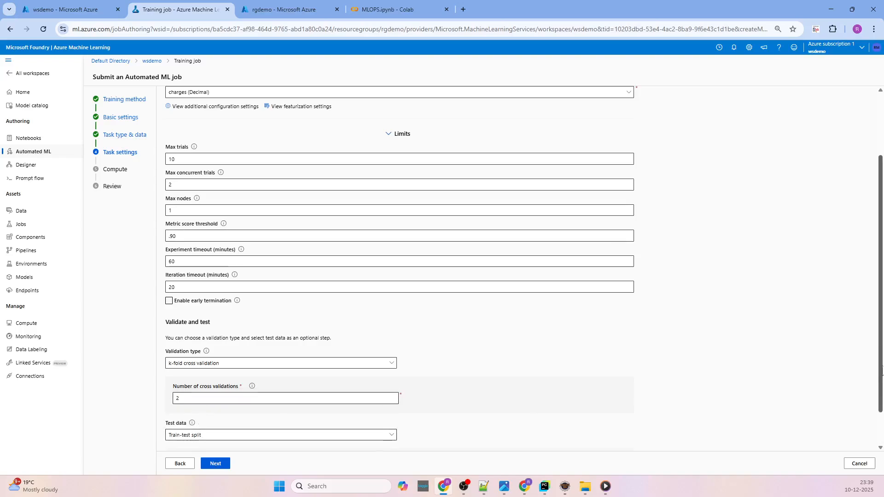
scroll(428, 368, down, 1)
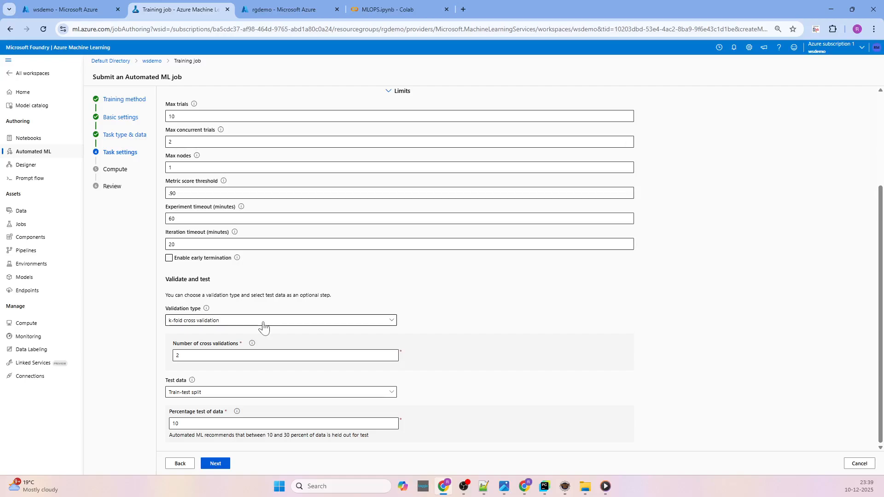
Set the percentage of data held out for testing to 20 and read the recommended range.
key(Tab)
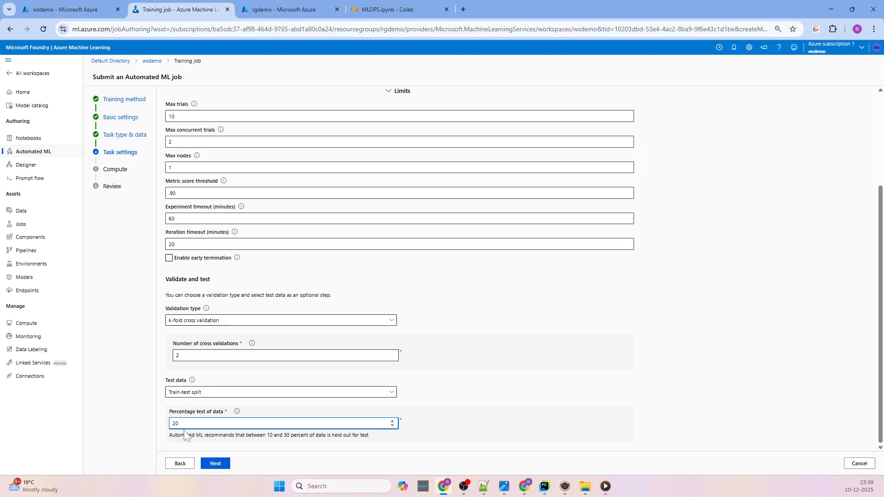
drag(169, 434, 379, 442)
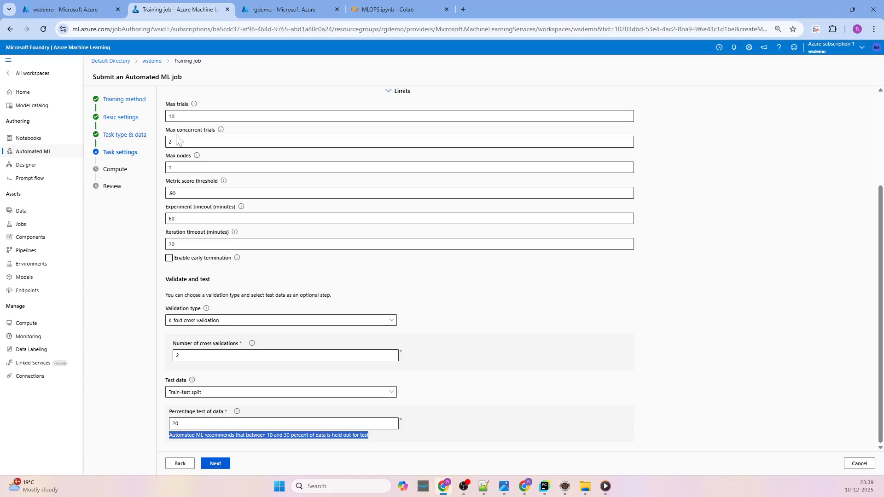
Review the job's node limit, score threshold, timeouts, cross-validation settings and test data options.
click(183, 166)
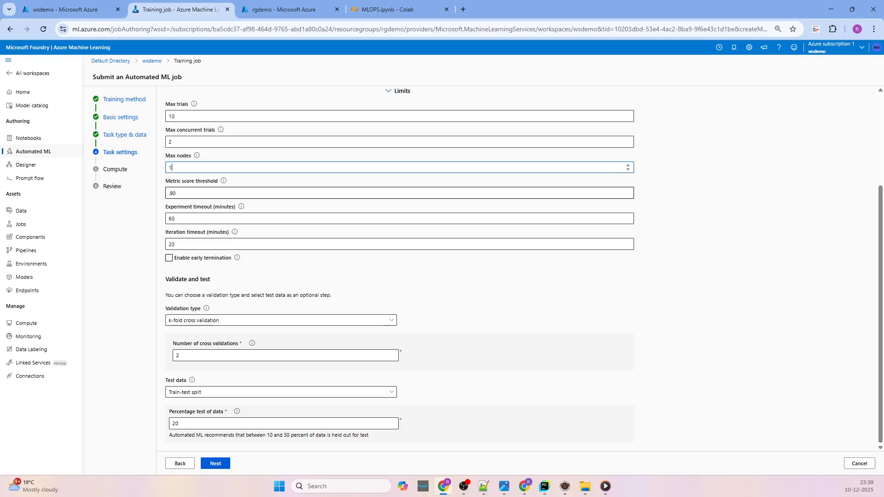
key(Tab)
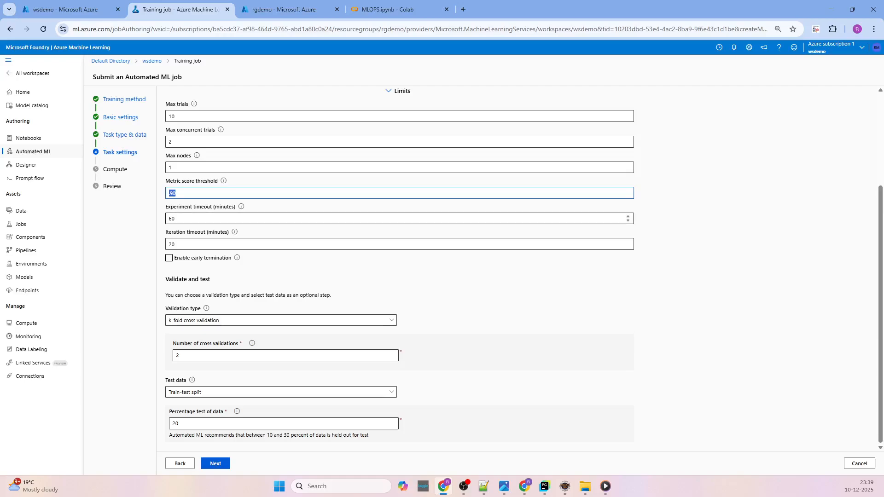
click(177, 219)
key(ctrl+a)
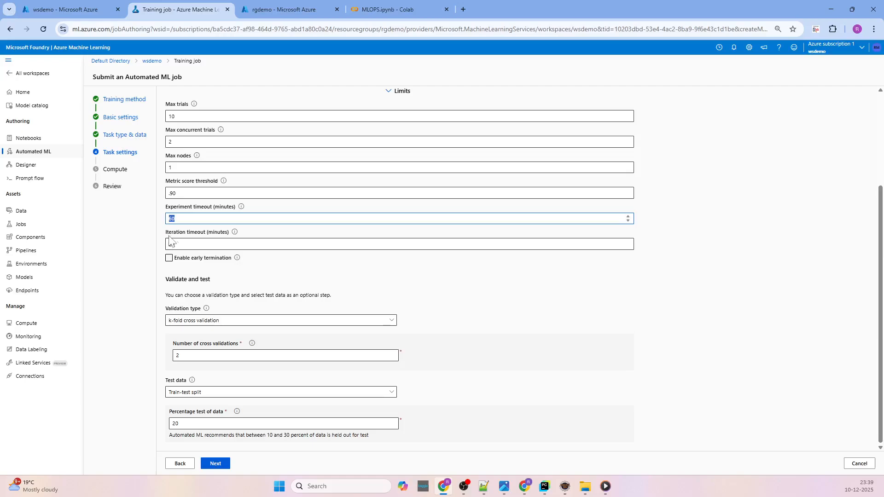
key(Tab)
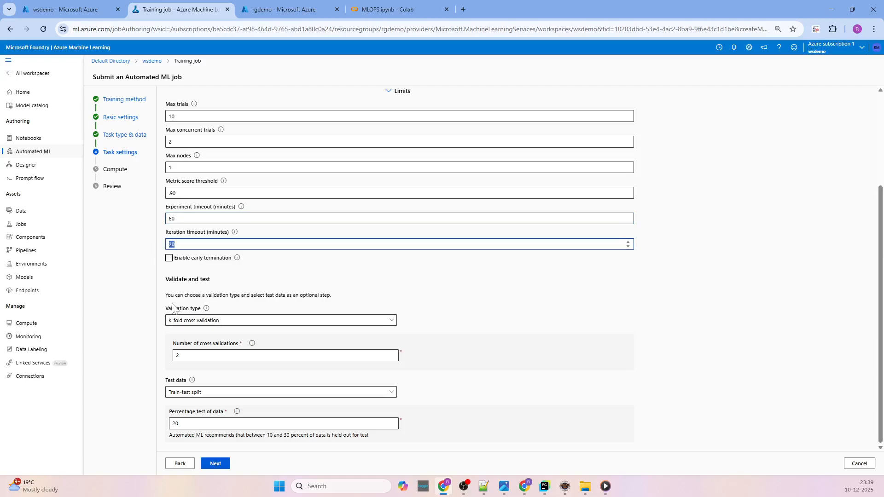
click(188, 322)
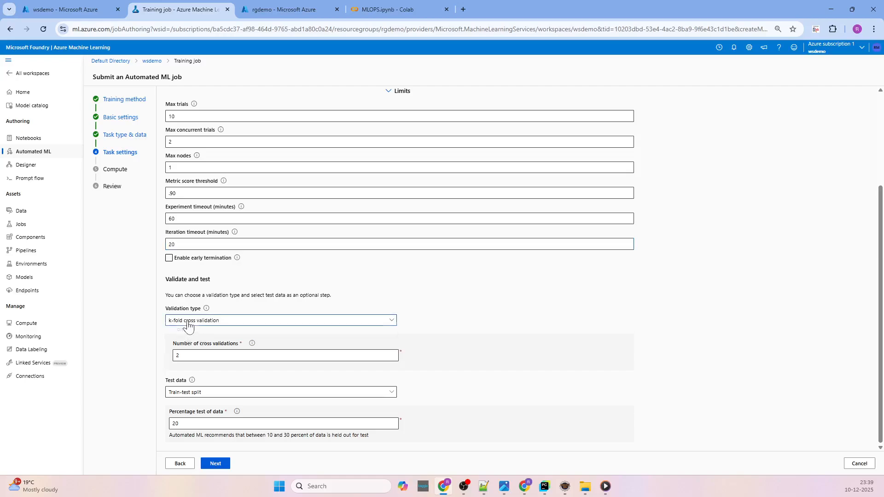
click(188, 324)
key(Tab)
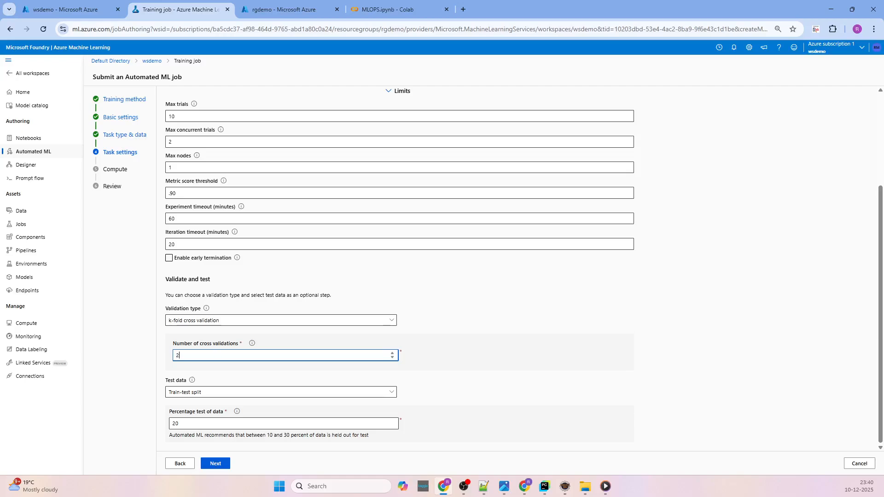
click(252, 343)
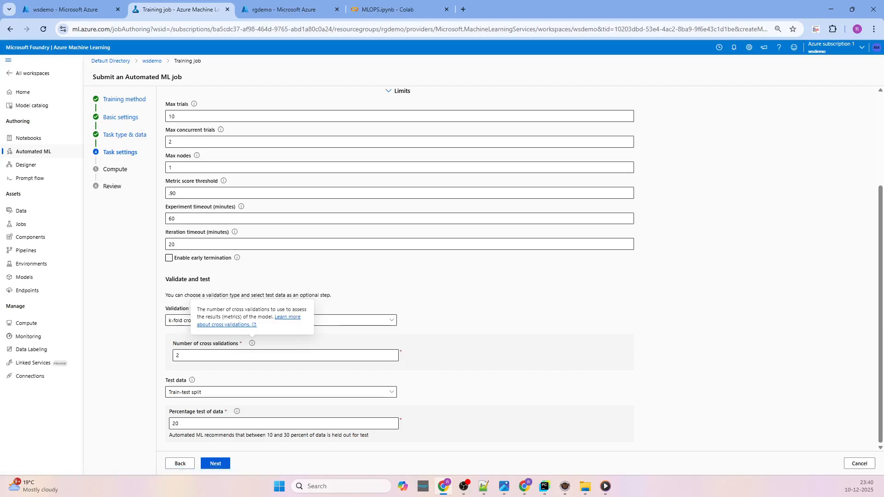
click(483, 346)
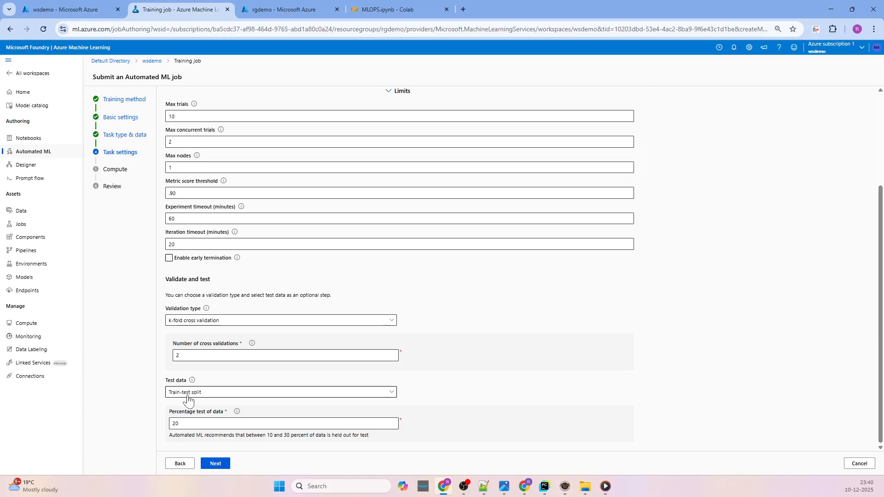
click(194, 395)
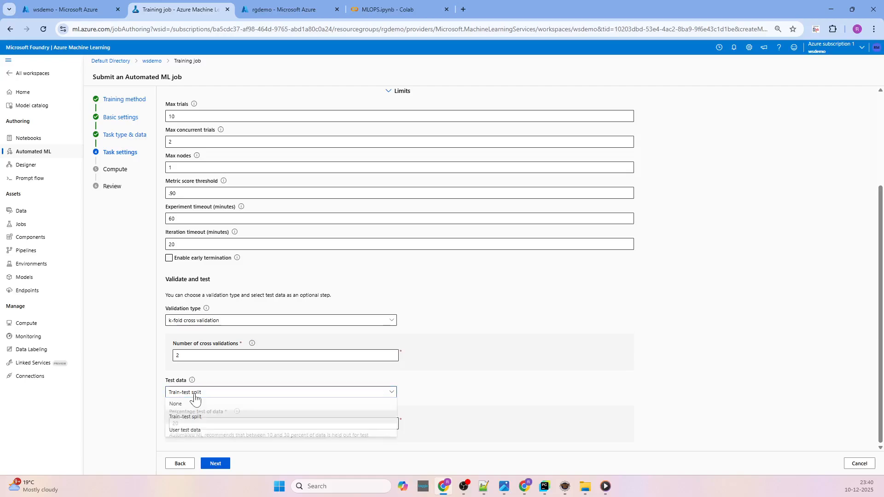
click(460, 384)
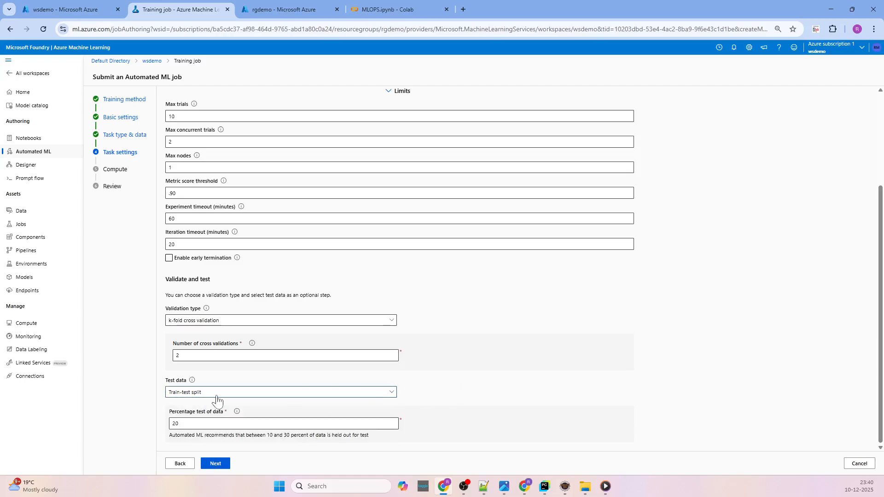
click(345, 393)
click(469, 391)
Set the compute type to Compute instance with demovm selected and submit the training job.
click(216, 464)
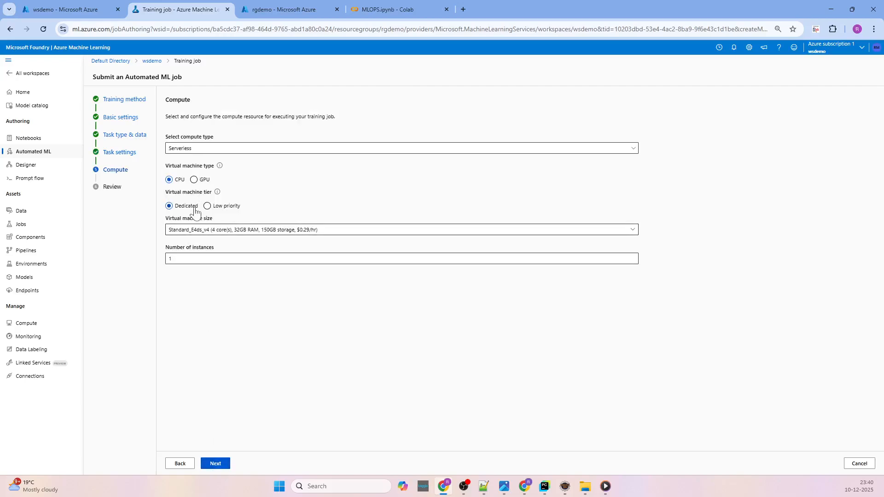
click(197, 149)
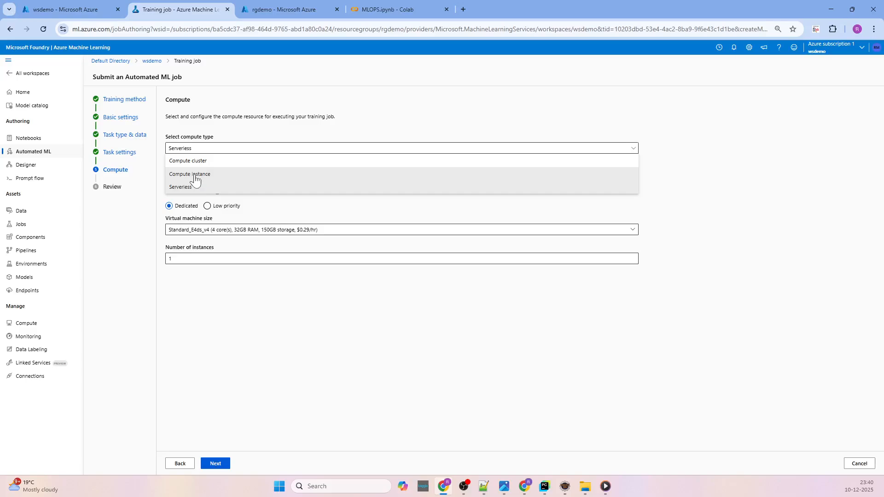
click(195, 176)
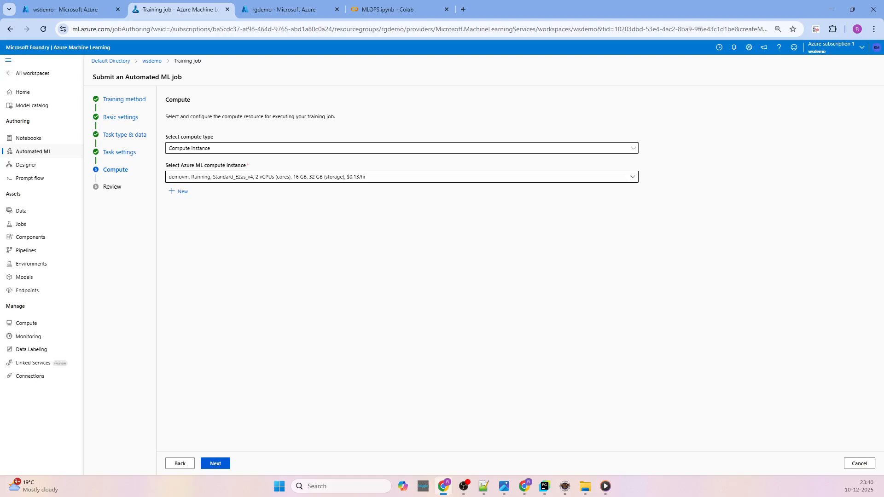
click(339, 175)
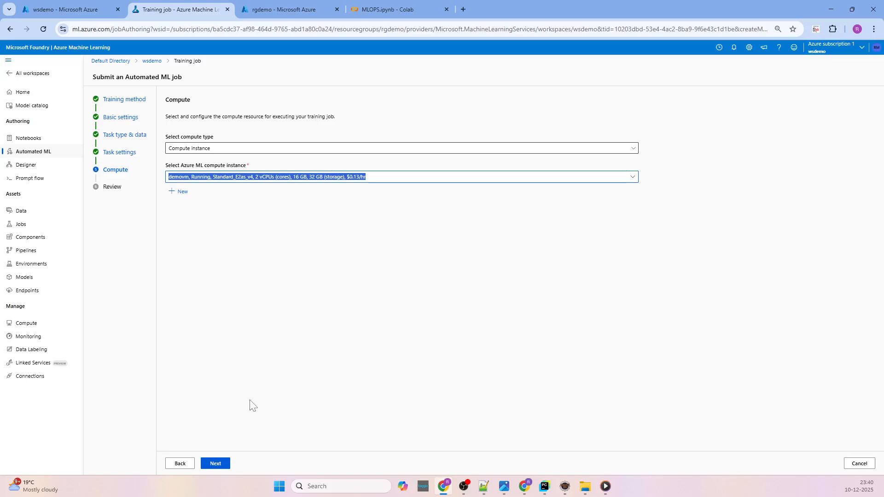
click(215, 465)
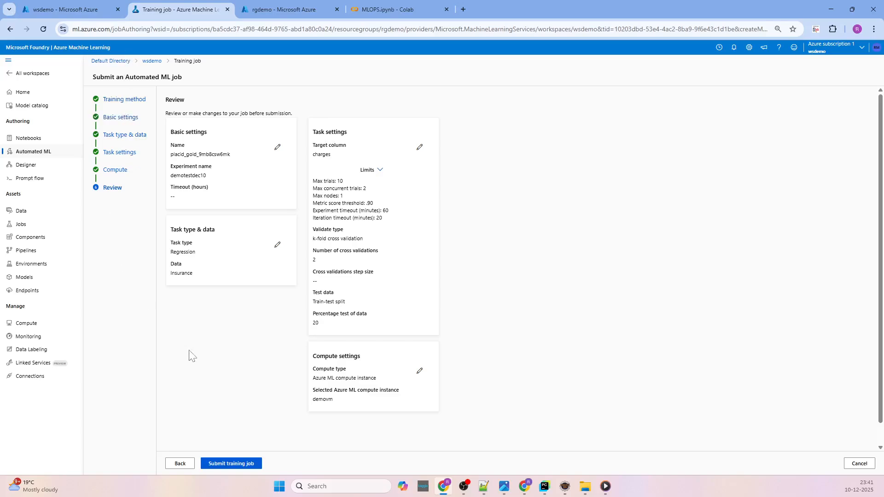
click(218, 465)
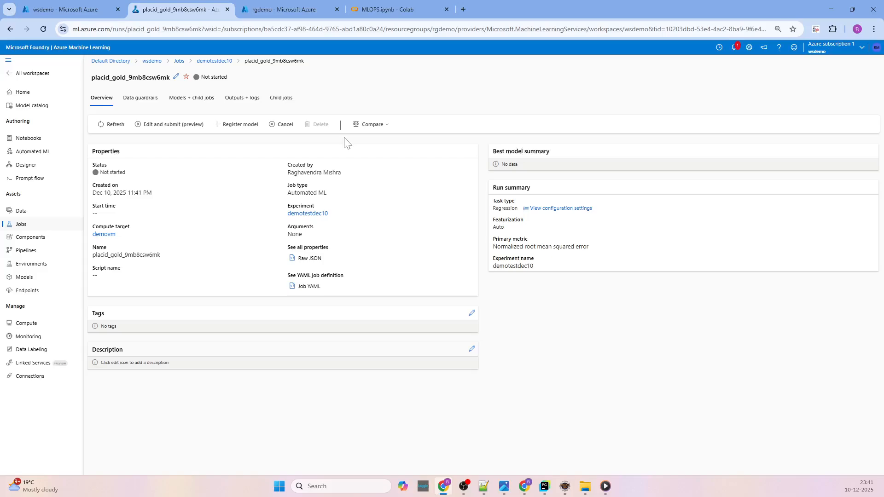
Refresh the submitted job and check its run status and its list of child jobs.
click(114, 130)
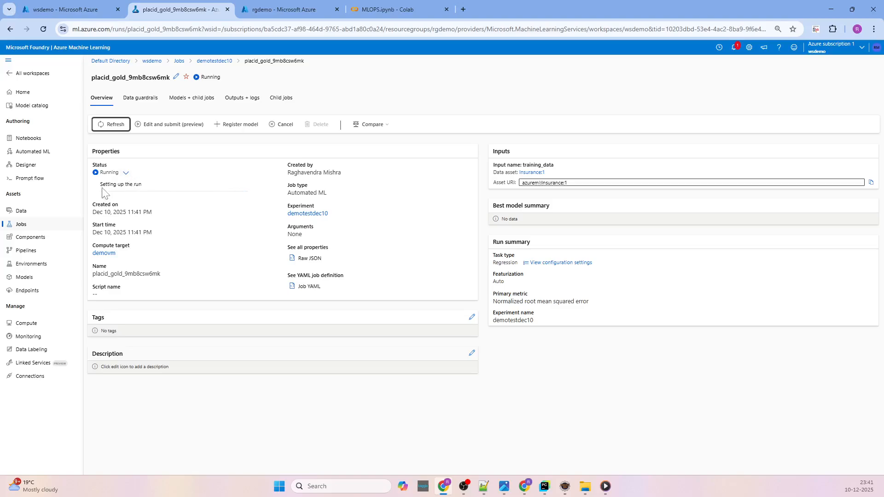
click(286, 101)
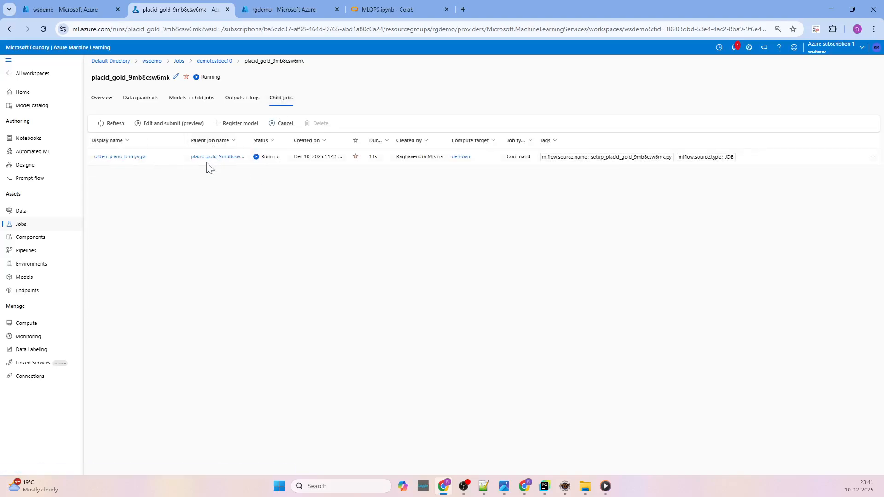
click(101, 98)
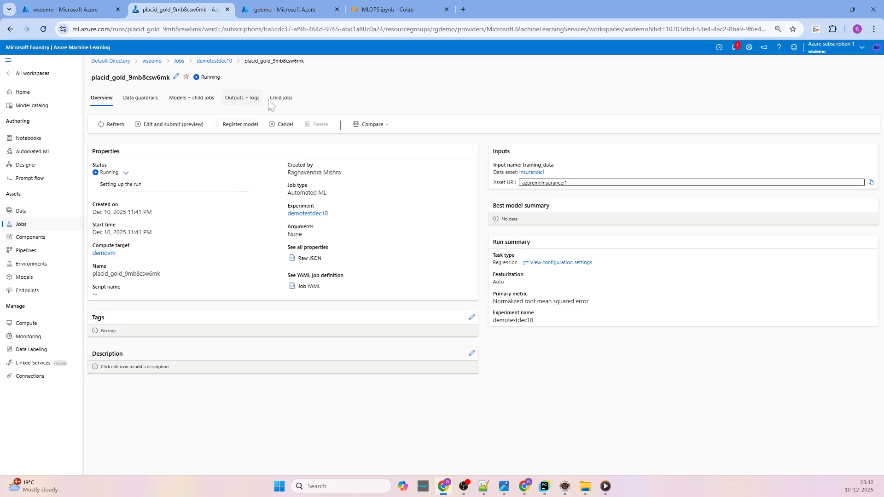
click(282, 99)
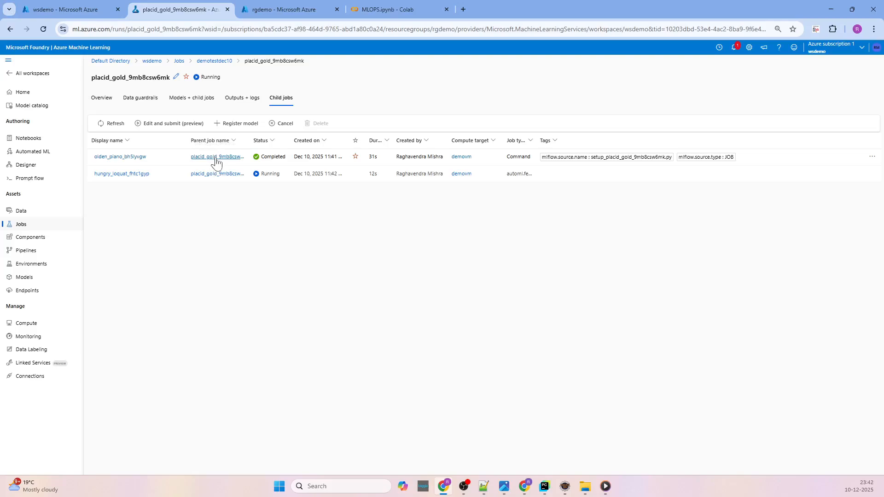
click(111, 124)
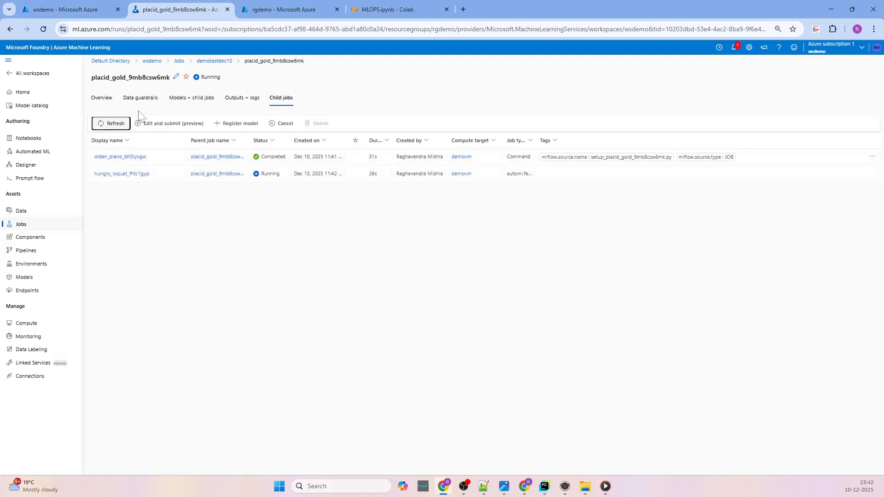
Review the job's data guardrails and the current run phase in its overview.
click(130, 100)
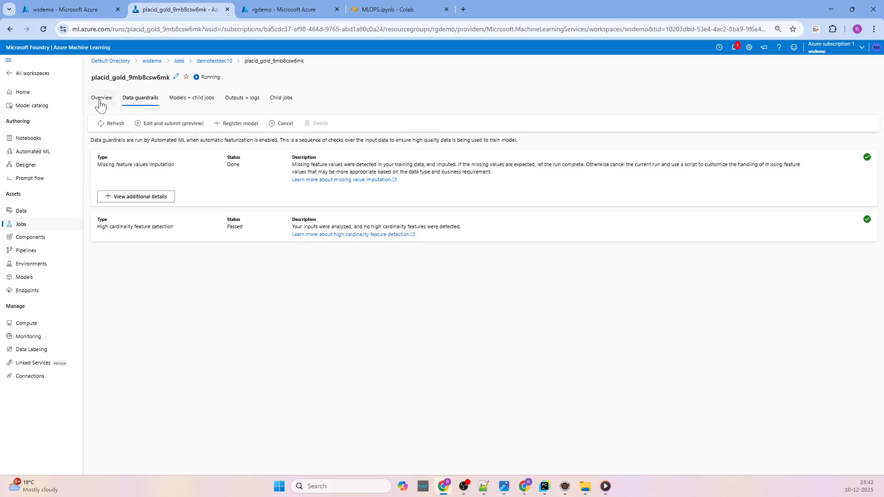
click(100, 102)
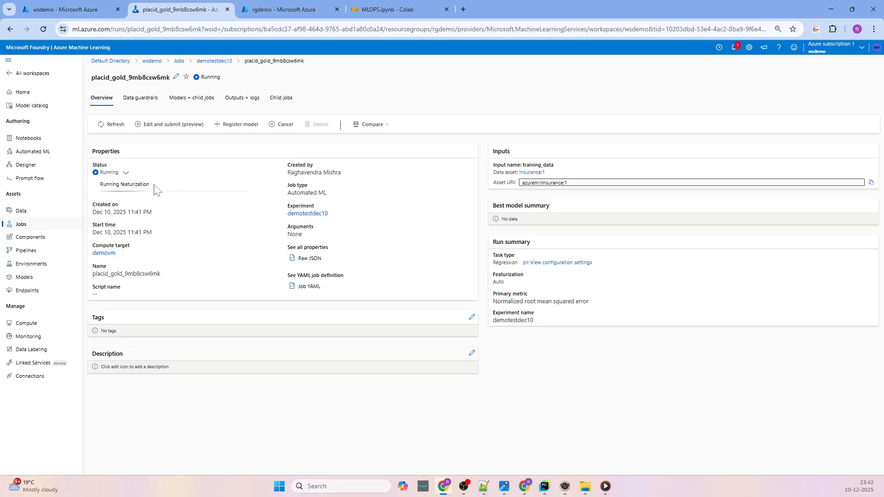
drag(150, 184, 100, 185)
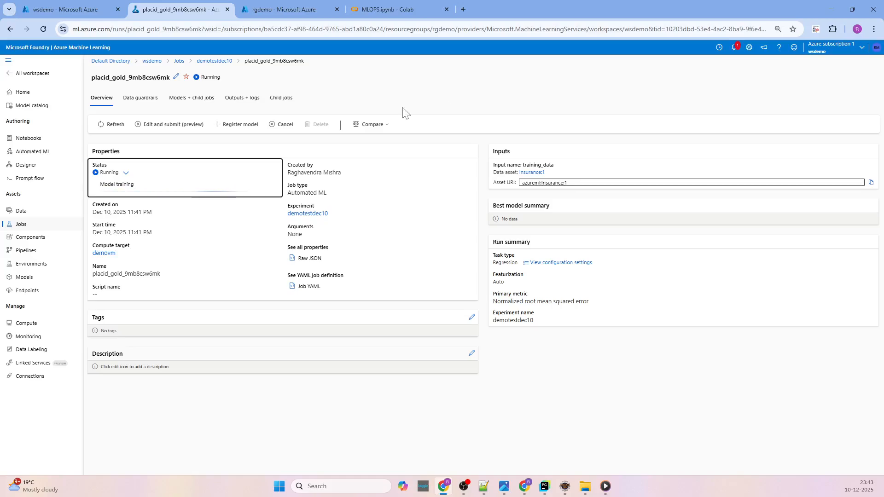
drag(98, 189, 138, 189)
Check the job's child jobs, data guardrails and models, and read the status error in its overview.
click(280, 100)
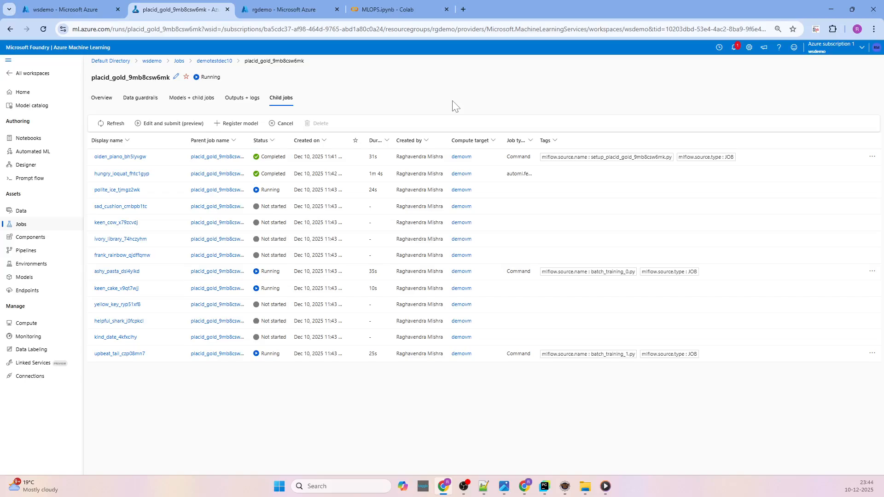
click(101, 104)
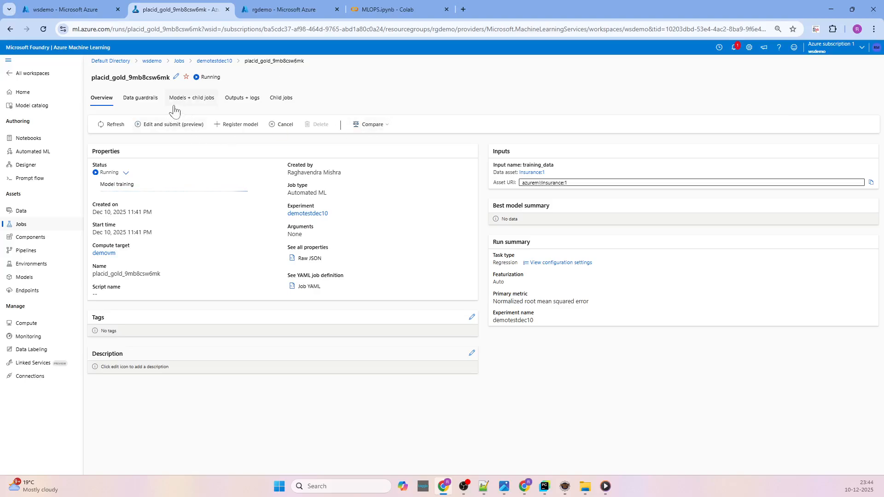
click(143, 102)
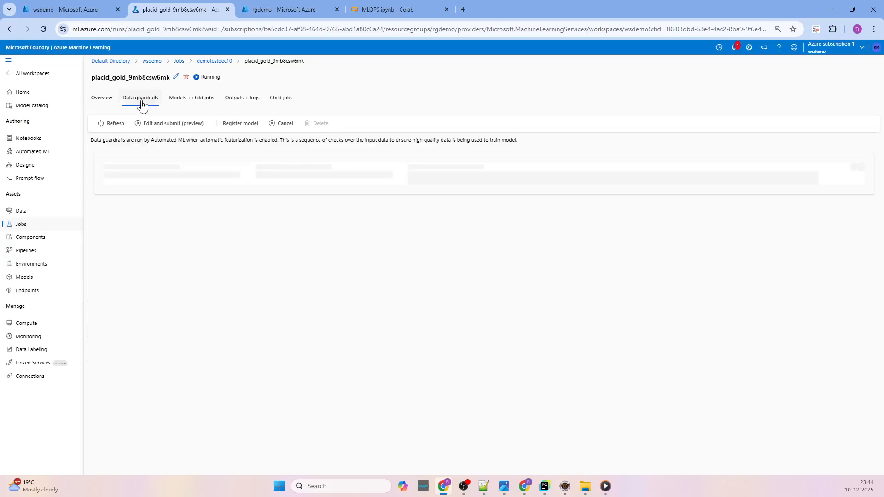
click(186, 102)
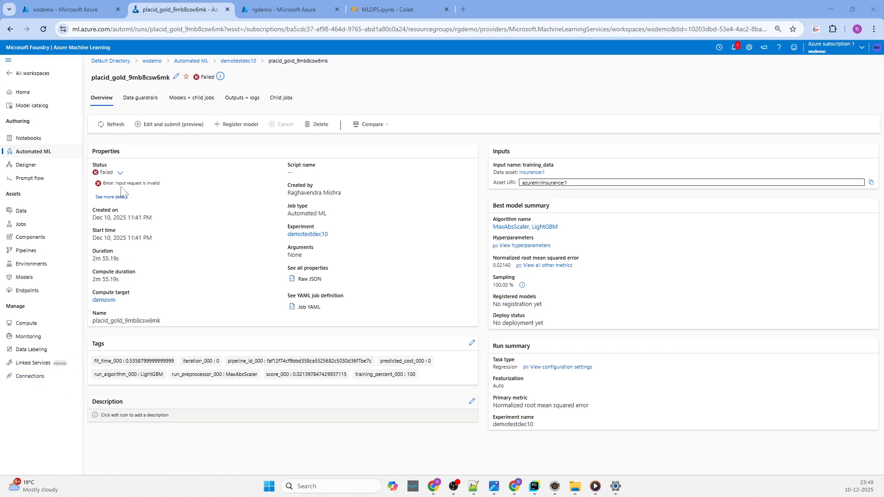
drag(162, 184, 104, 188)
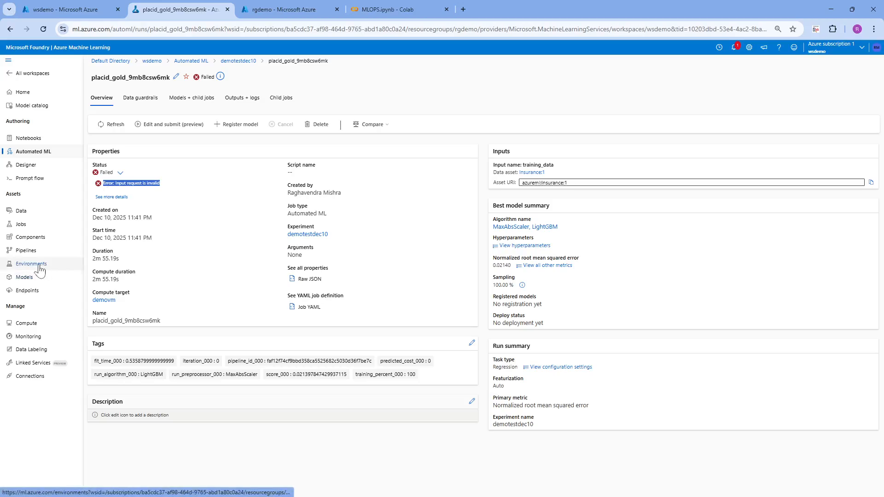
Start a new data asset named Insurancedemo with the Tabular type.
click(21, 212)
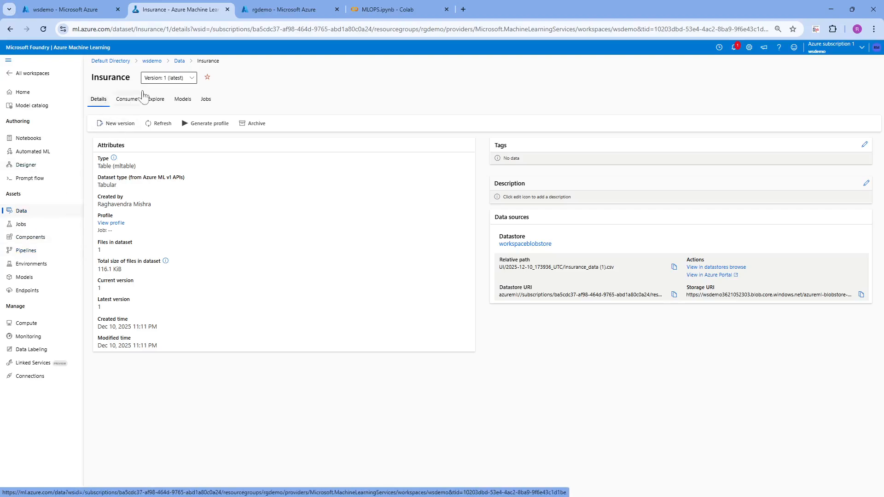
click(179, 61)
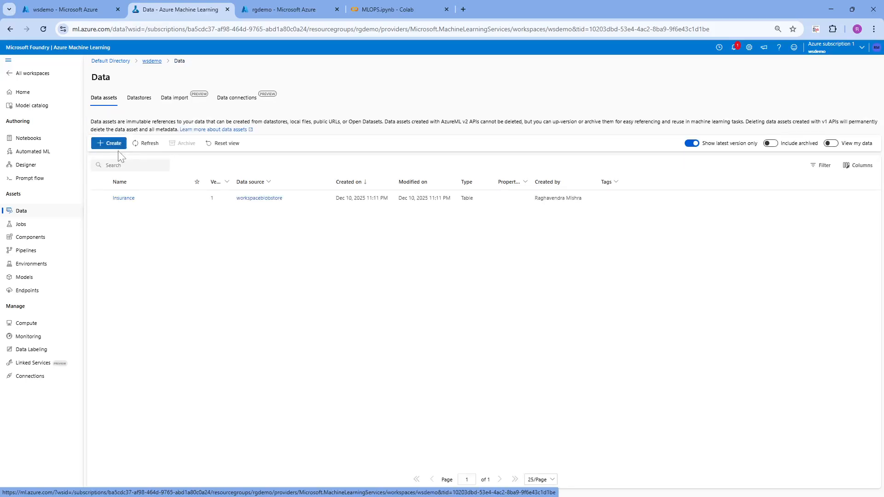
click(113, 144)
click(322, 129)
click(321, 165)
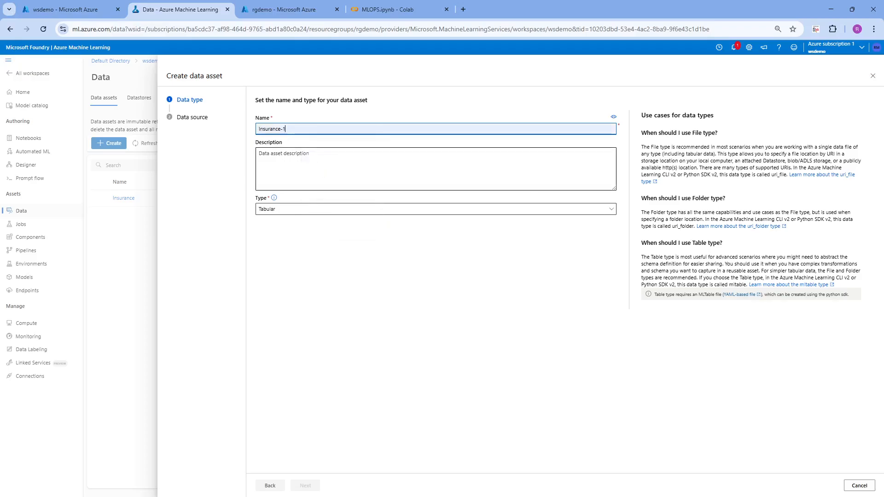
key(BackSpace)
text(demn)
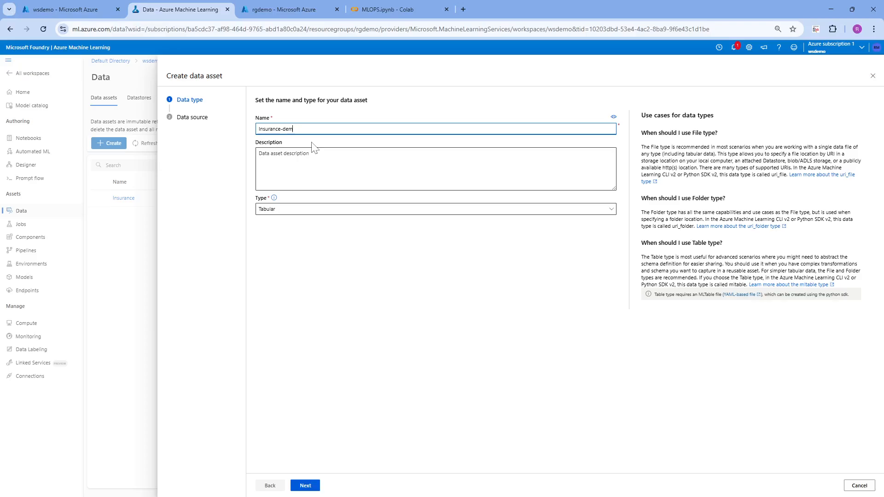
key(ctrl+a)
click(282, 129)
key(BackSpace)
key(ctrl+a)
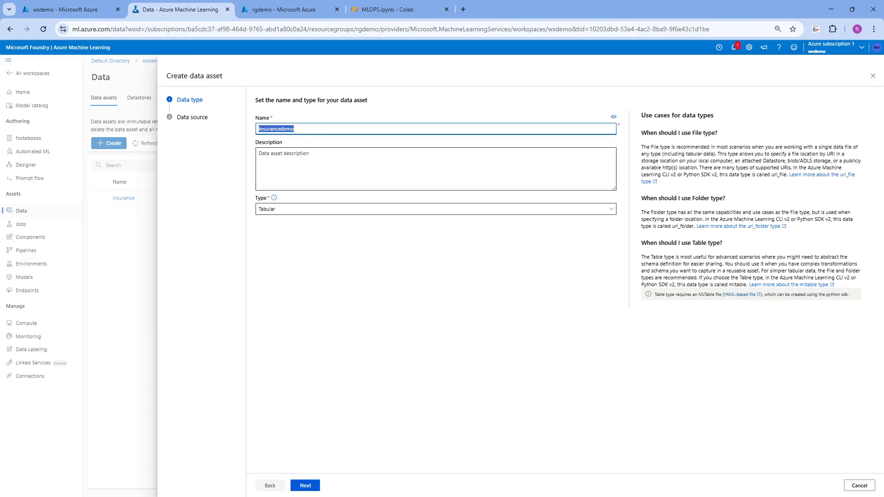
click(282, 213)
click(282, 213)
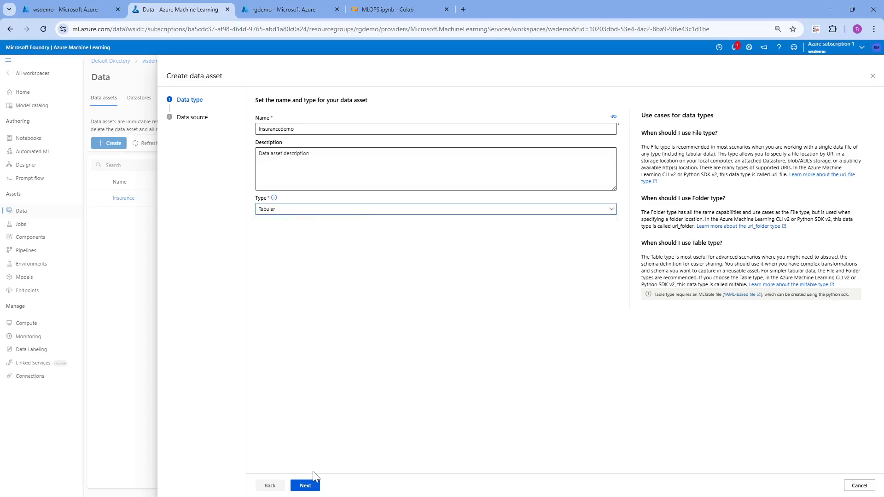
click(305, 485)
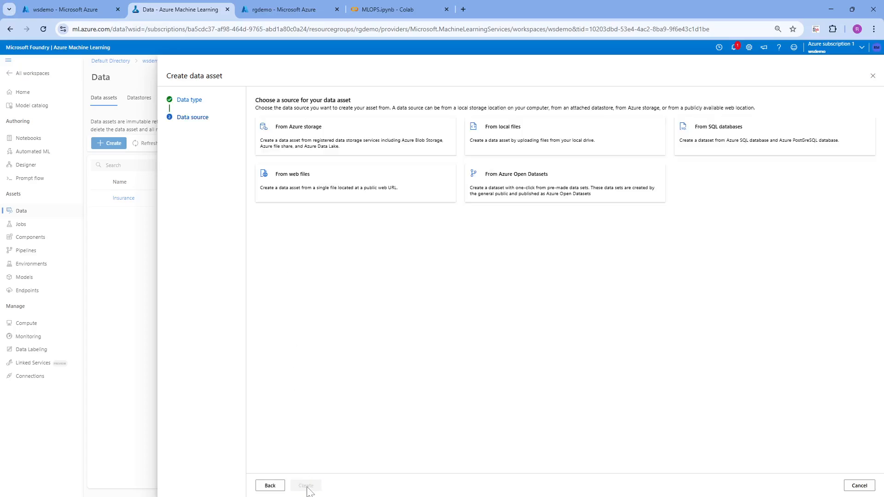
Source the data asset from local files and store it in the workspaceblobstore datastore on Azure Blob Storage.
click(503, 140)
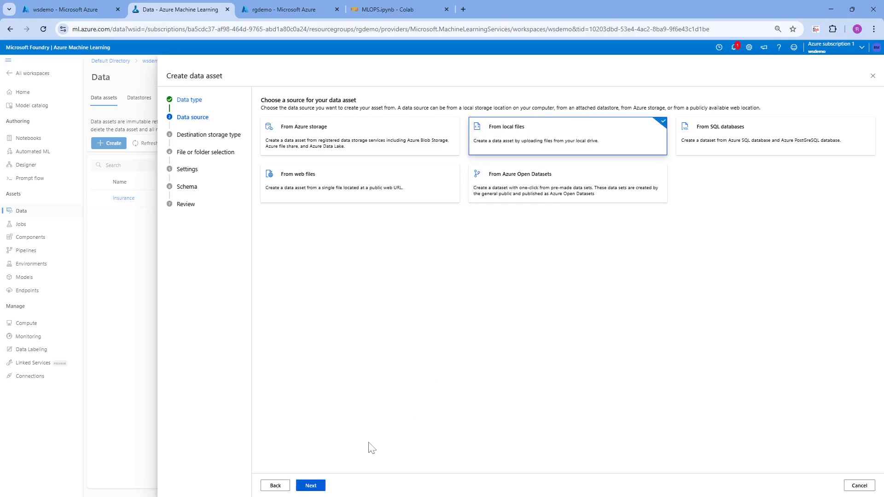
click(311, 488)
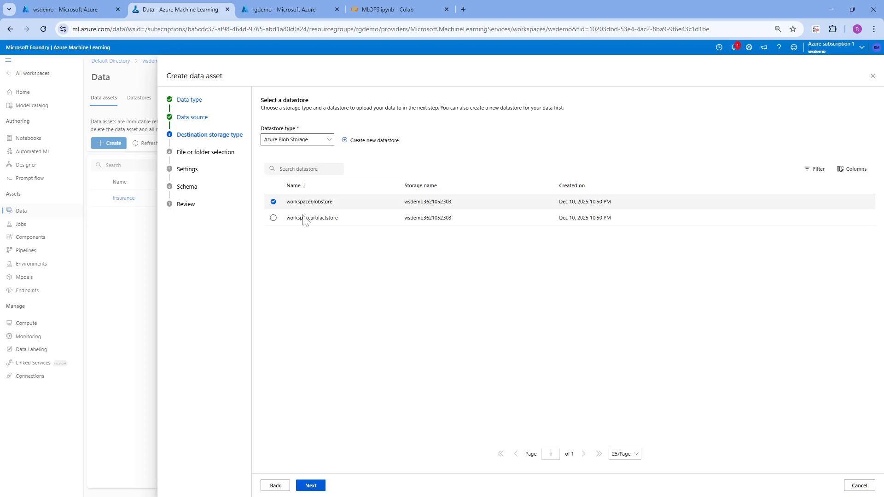
click(311, 486)
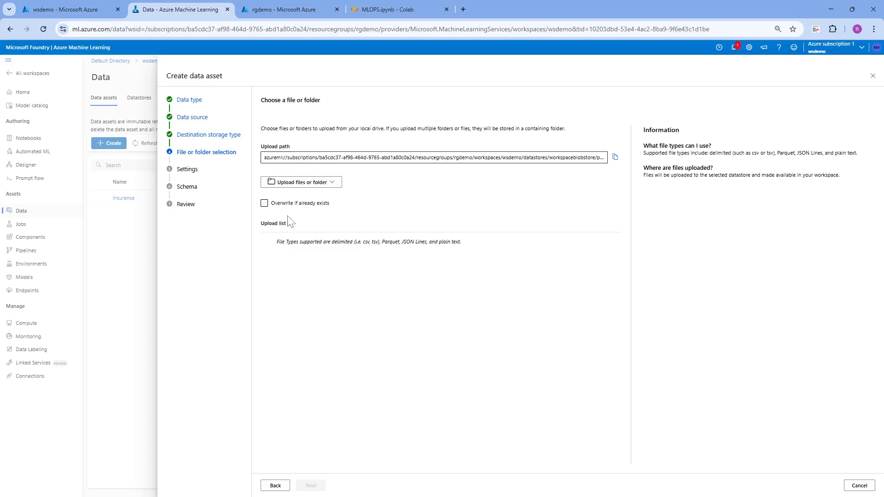
Upload insurance_data.csv from the local MLOps folder for the data asset.
click(308, 184)
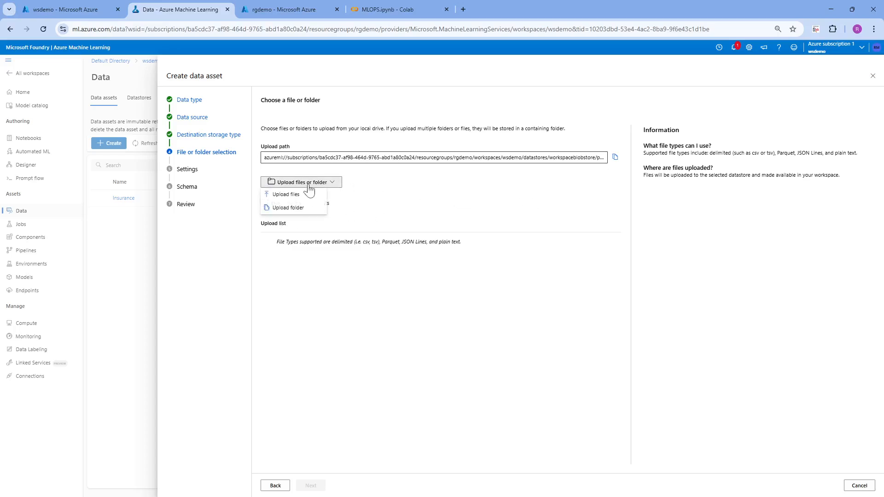
click(296, 196)
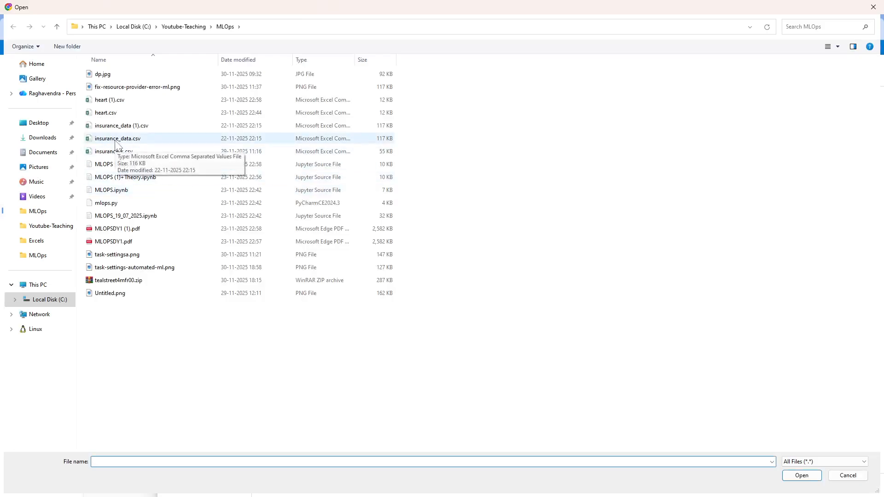
double_click(115, 140)
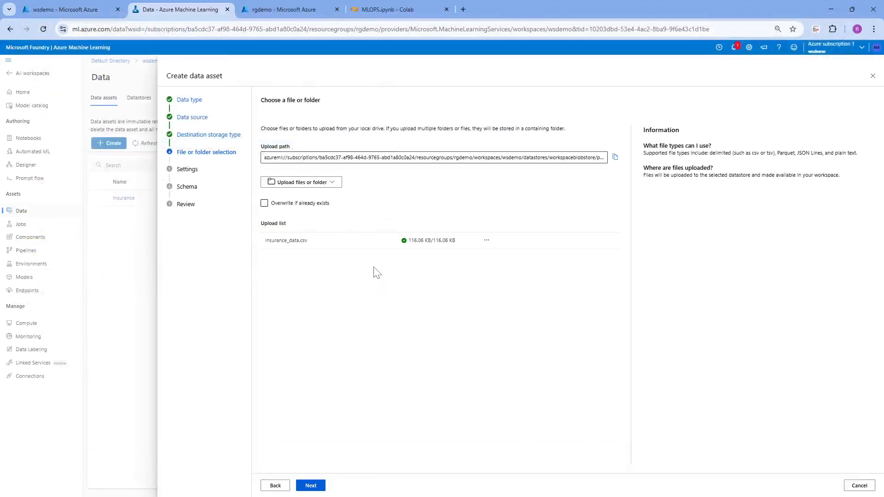
click(310, 486)
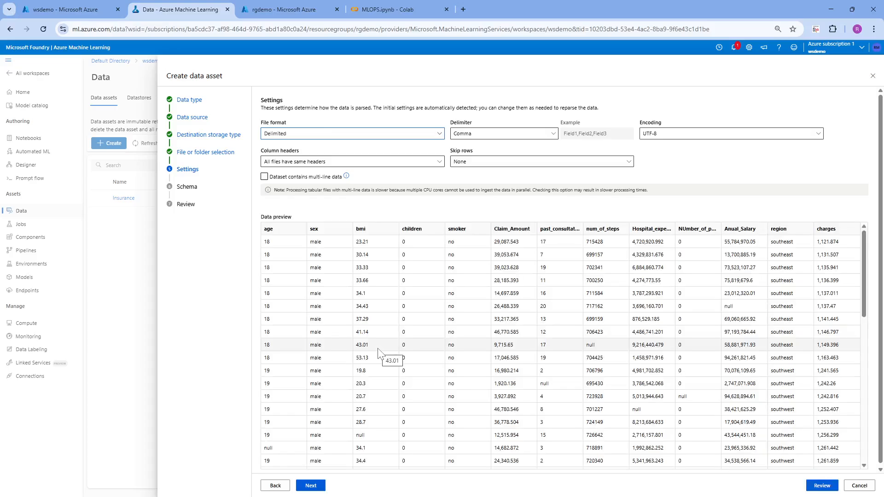
Accept the detected parsing settings and column schema and create the data asset.
click(315, 490)
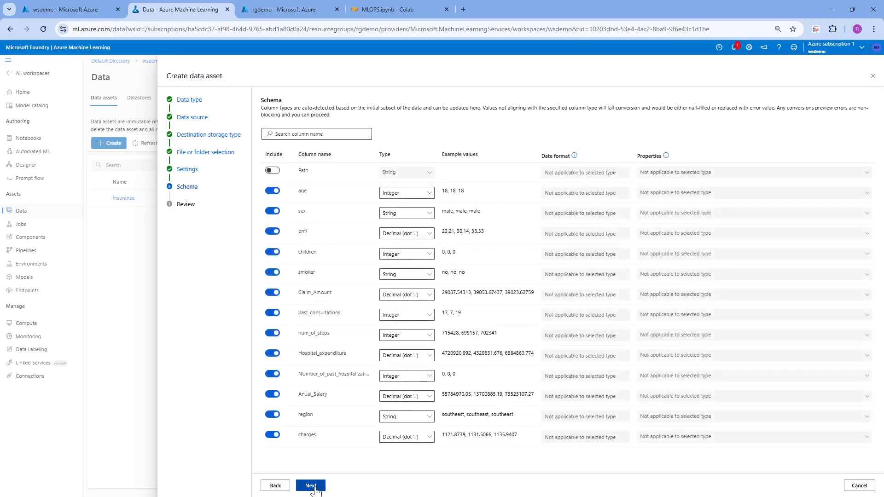
click(316, 489)
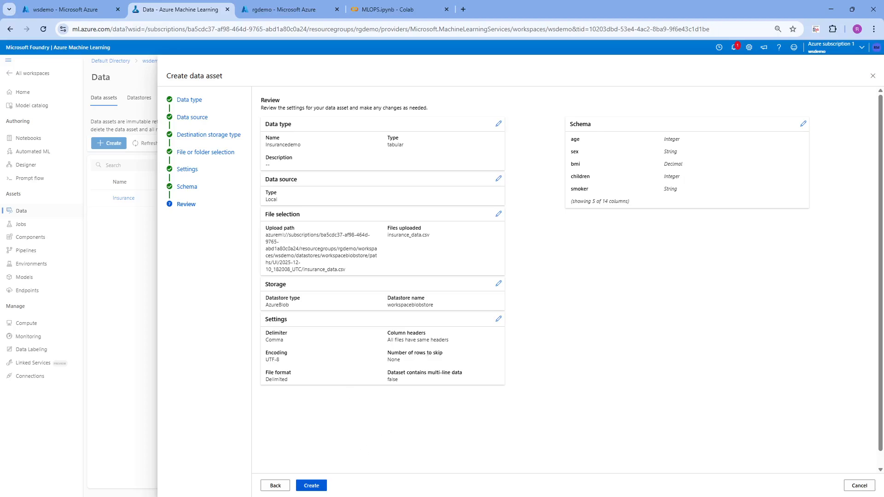
click(312, 486)
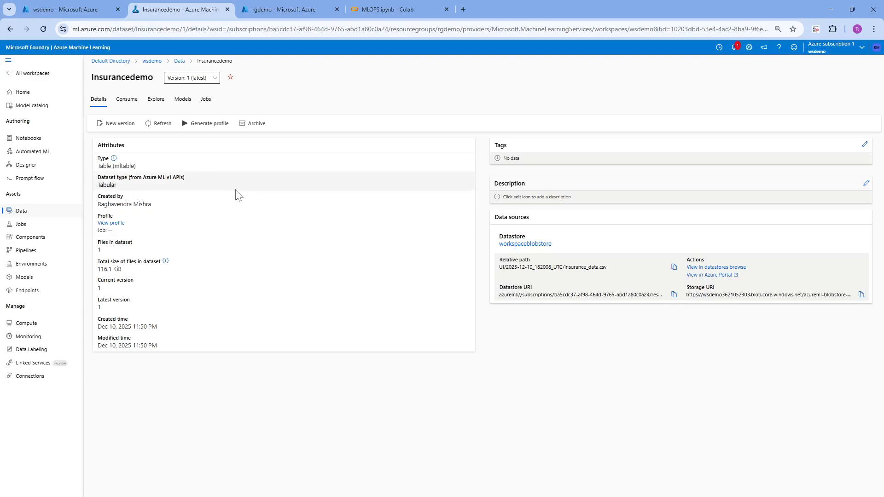
Reopen the failed Automated ML job for editing and resubmission, and select Insurancedemo as its training data.
click(37, 156)
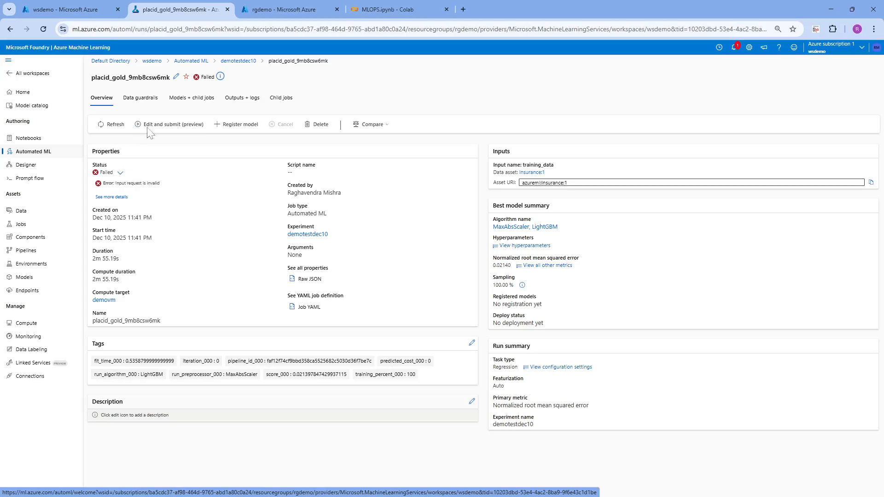
click(164, 131)
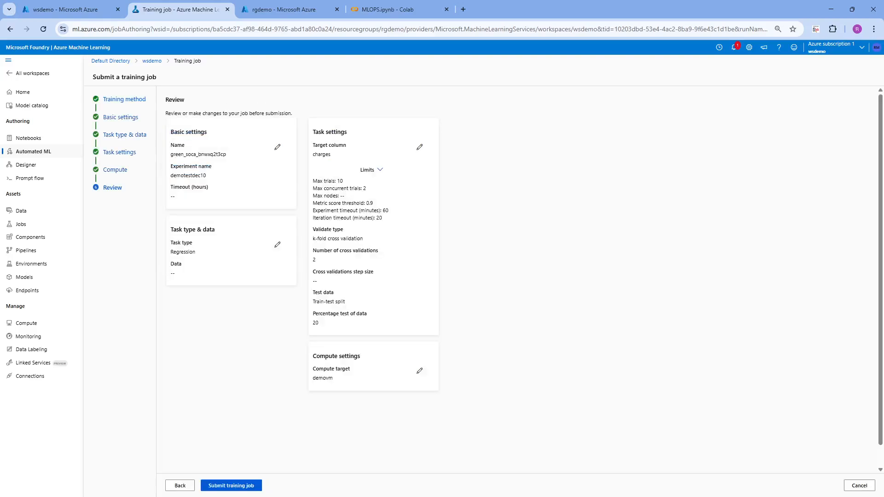
click(117, 118)
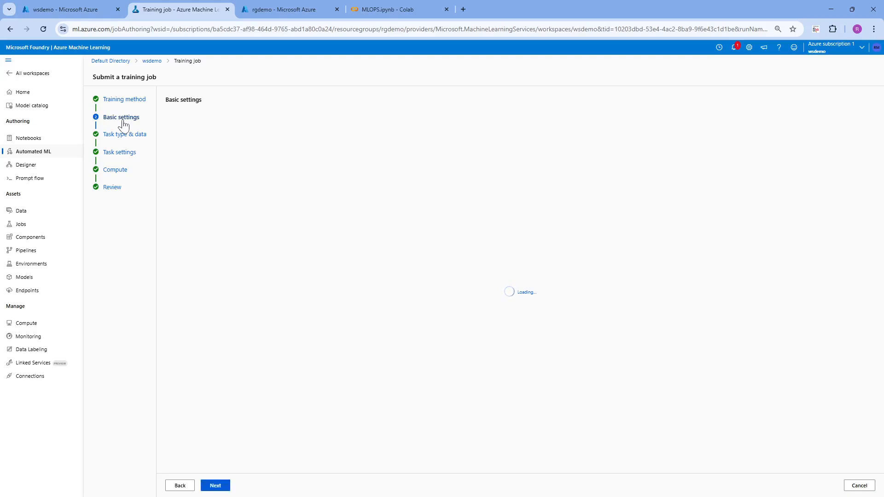
click(125, 100)
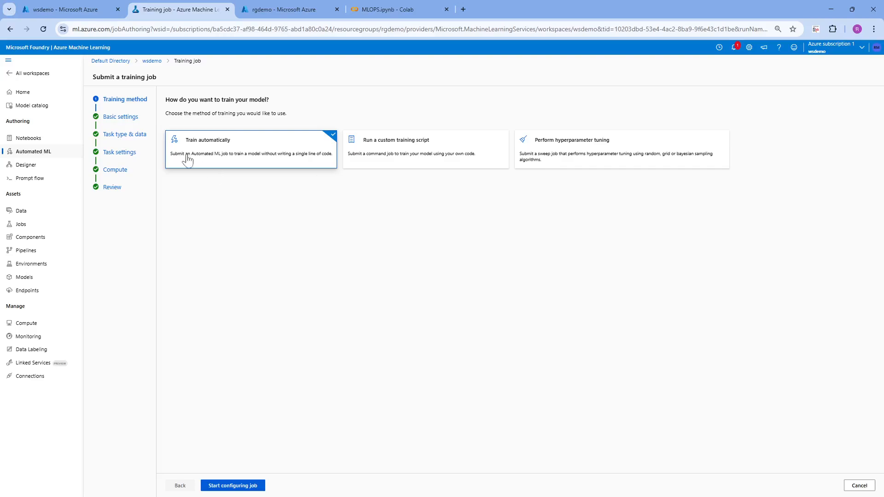
click(123, 120)
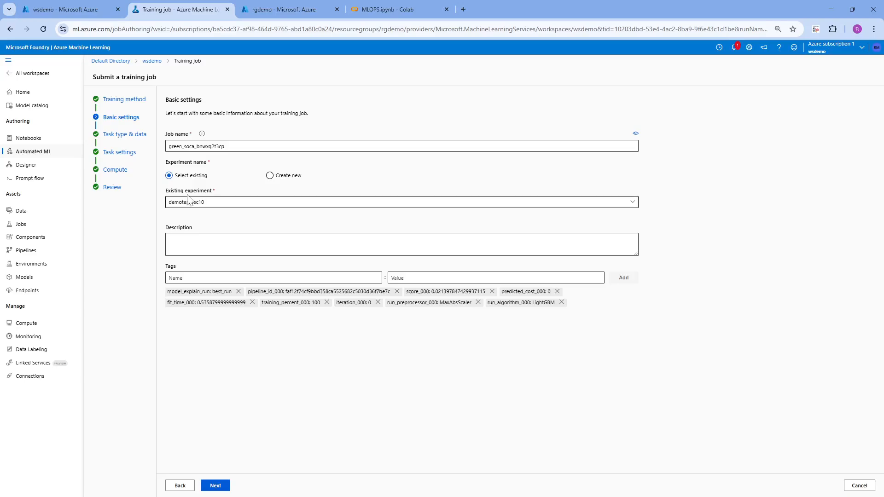
click(122, 140)
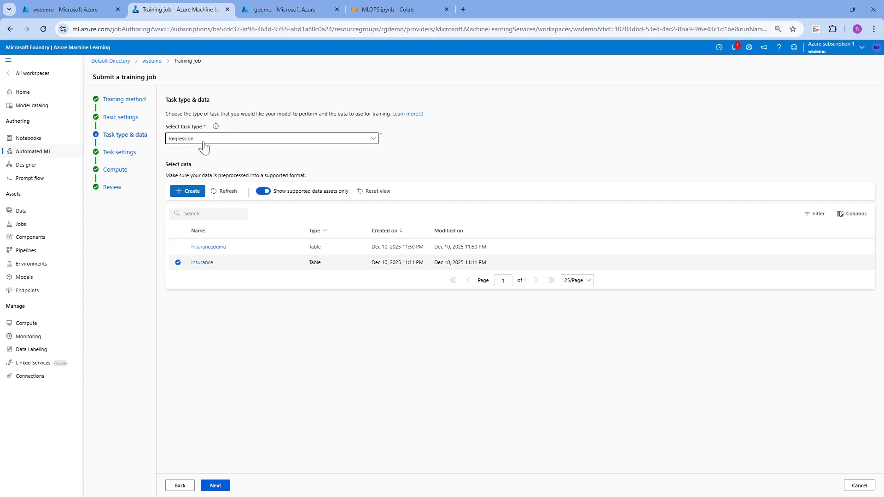
click(178, 248)
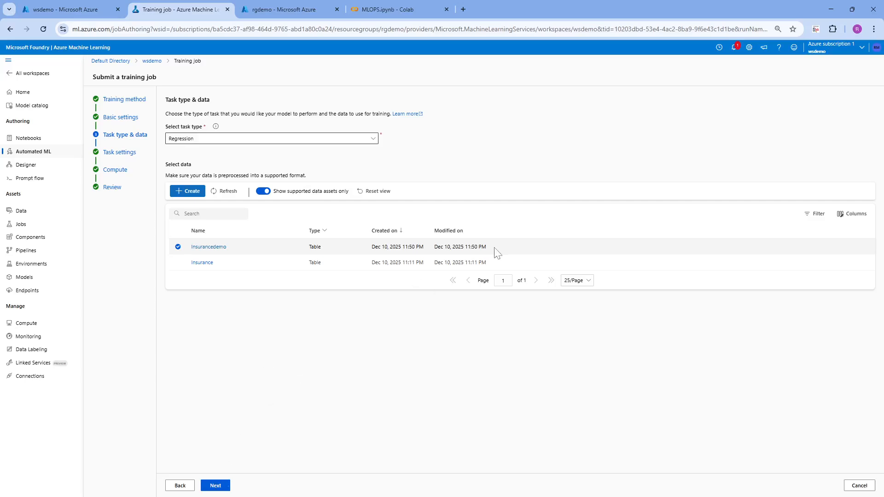
Accept charges as the target column along with the existing limits, validation and test settings.
click(218, 487)
click(214, 487)
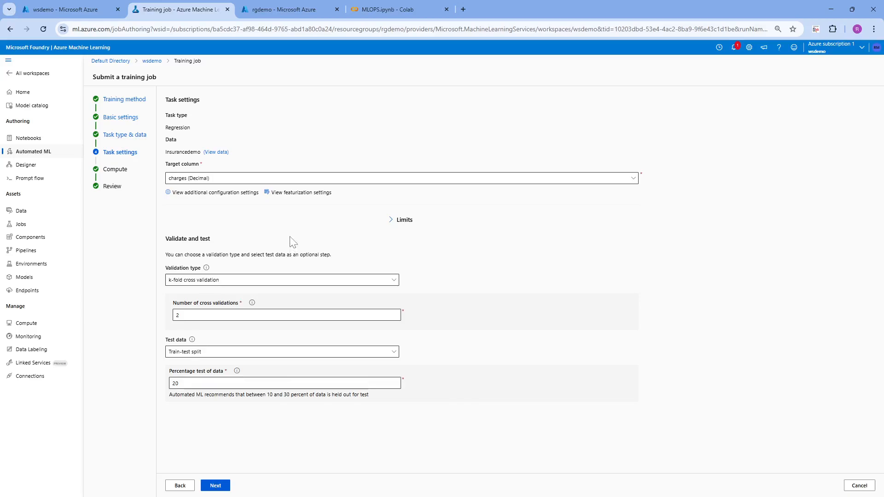
click(404, 222)
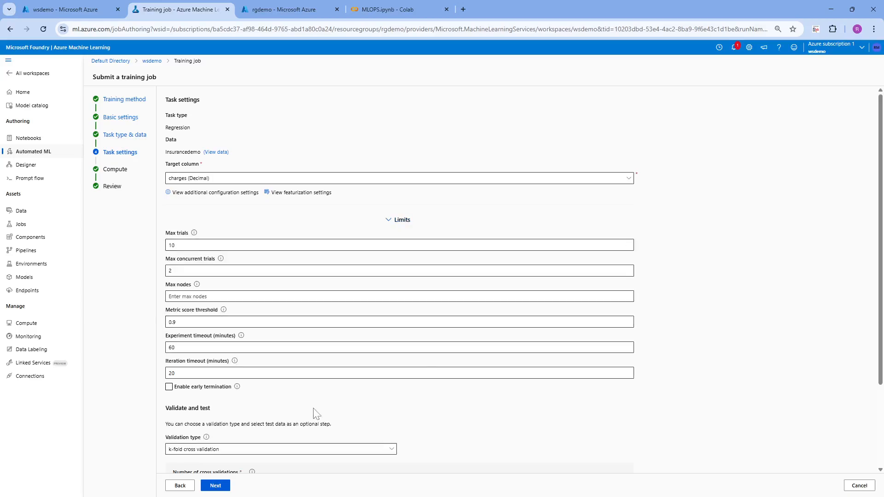
scroll(882, 420, down, 2)
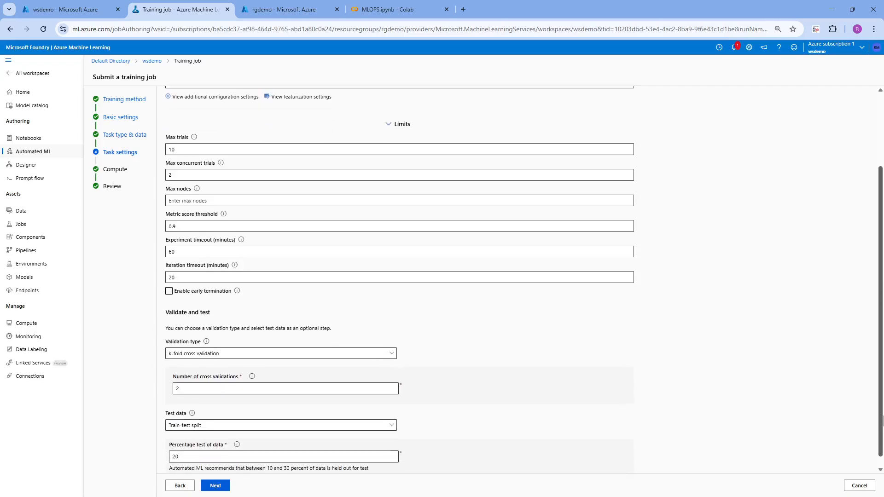
scroll(881, 410, down, 1)
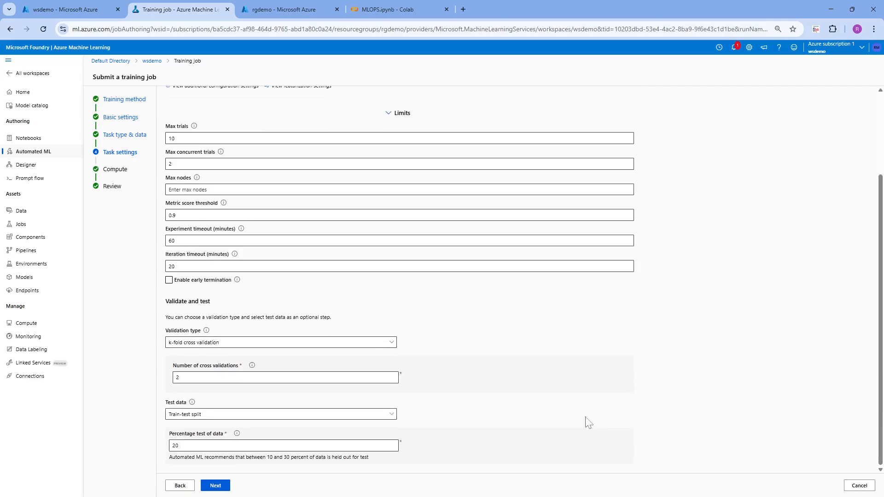
click(216, 486)
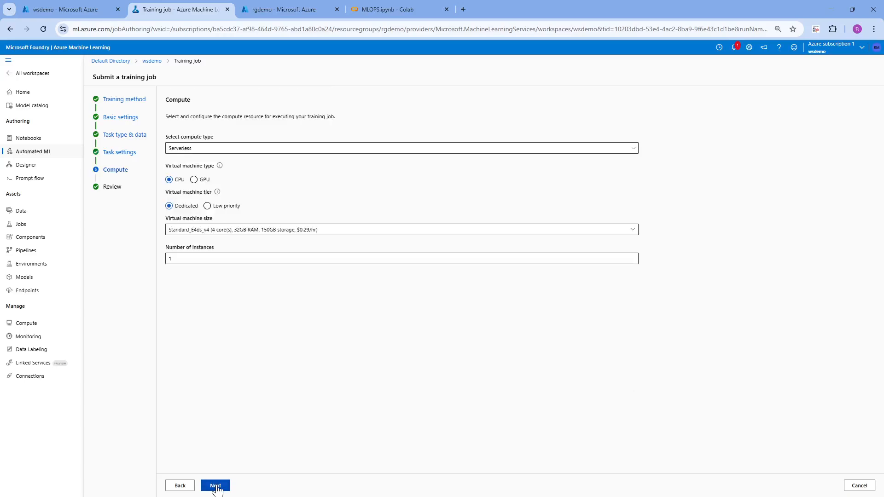
Run the edited job on the demovm compute instance and submit it for training.
click(208, 149)
click(192, 174)
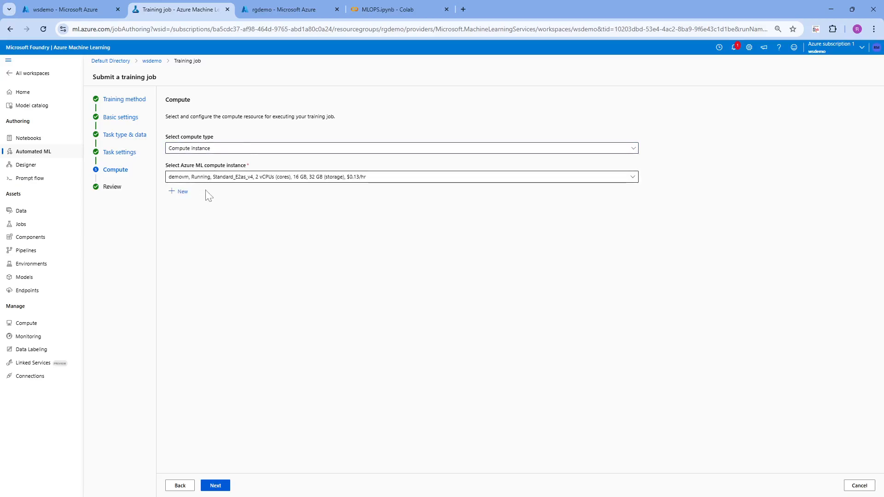
click(215, 487)
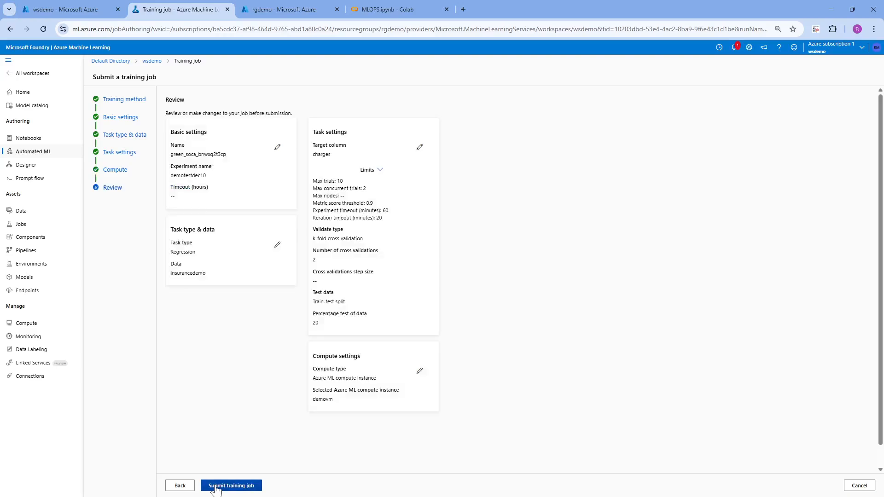
click(215, 487)
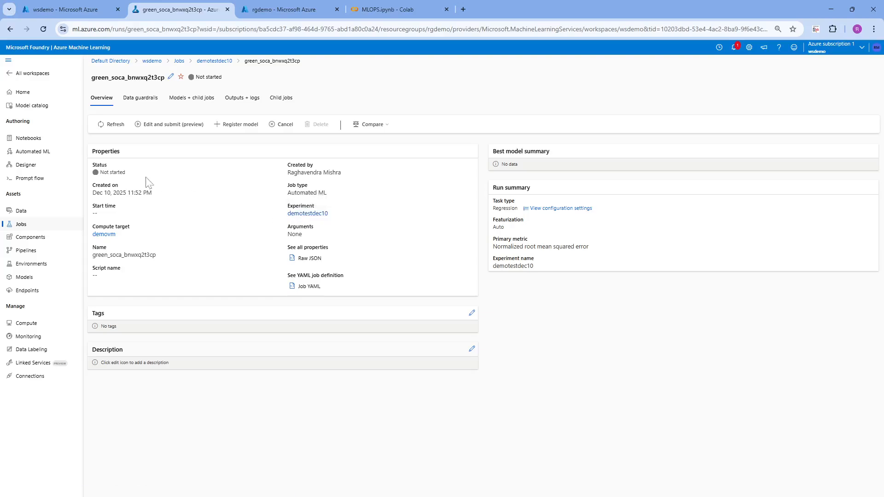
Refresh the resubmitted job and read its run status and the warning in its overview.
click(118, 128)
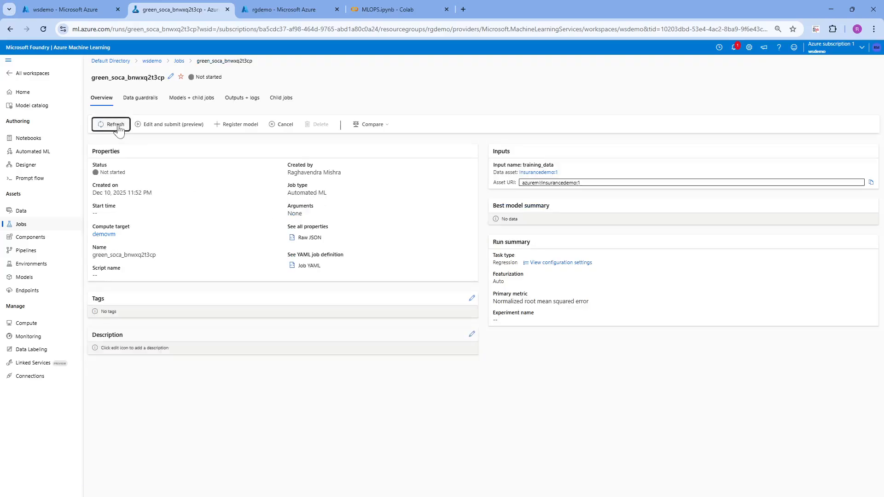
click(112, 130)
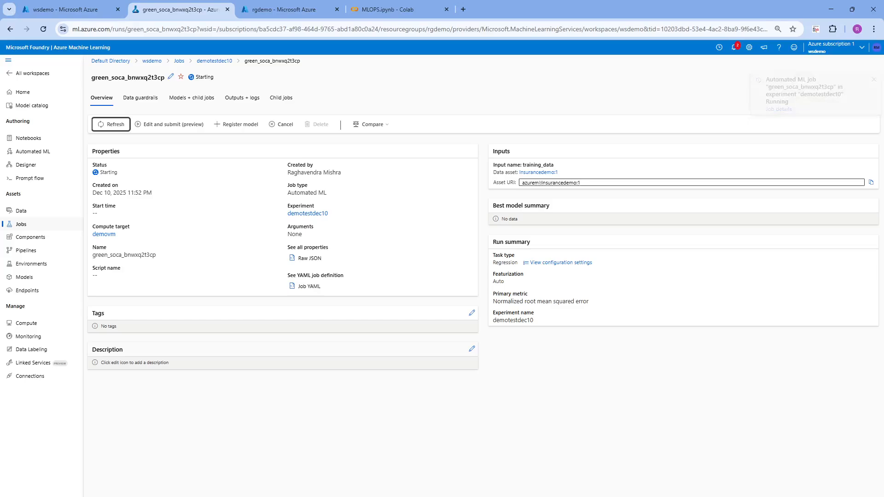
click(111, 124)
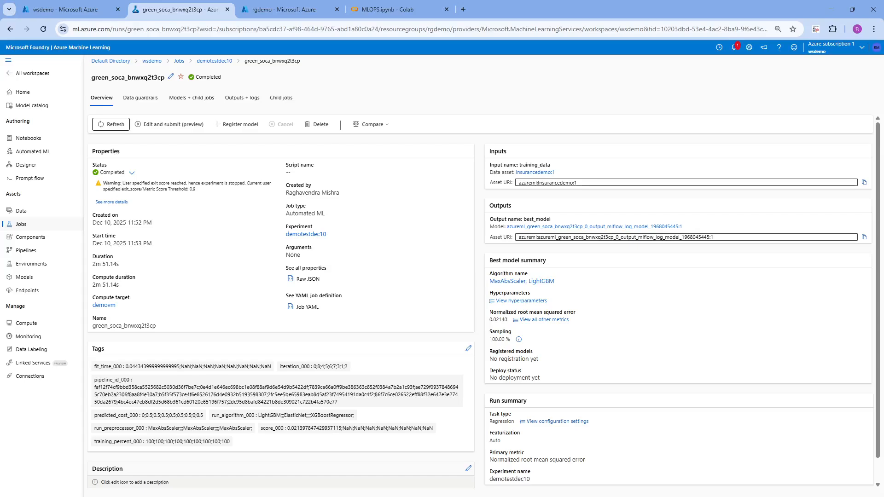
drag(122, 183, 169, 183)
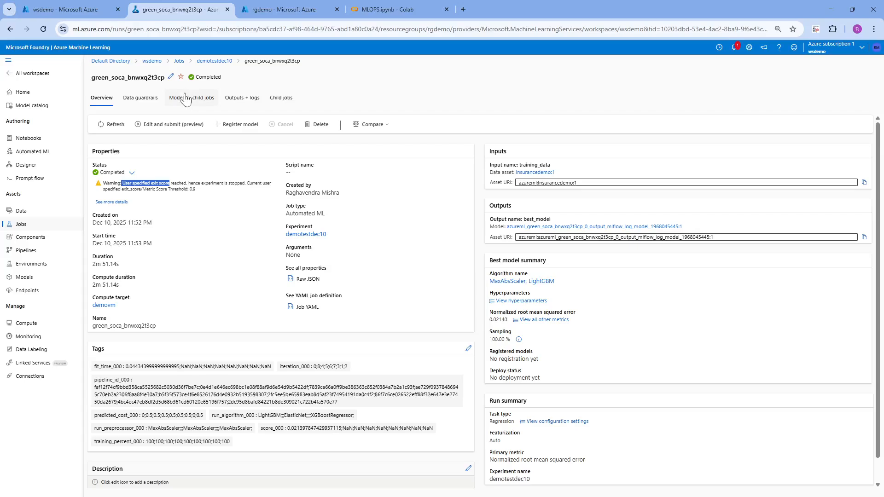
double_click(207, 77)
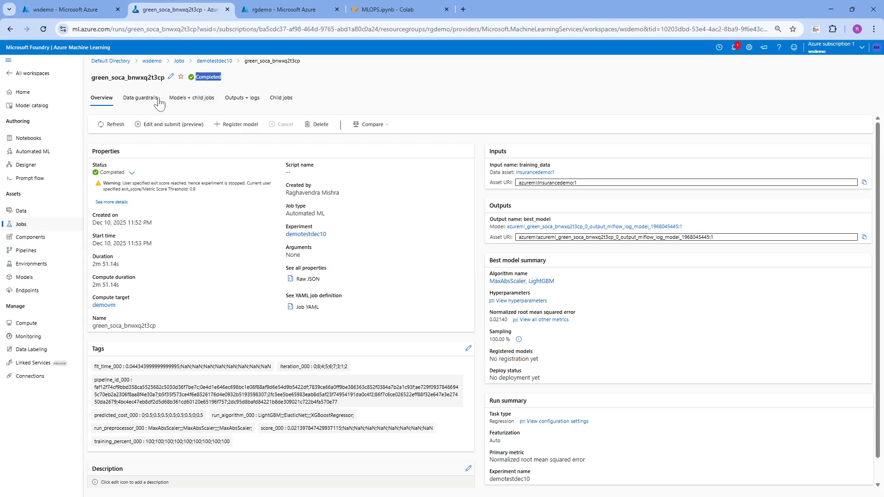
Select the MaxAbsScaler, LightGBM model in the job's list of trained models.
click(179, 102)
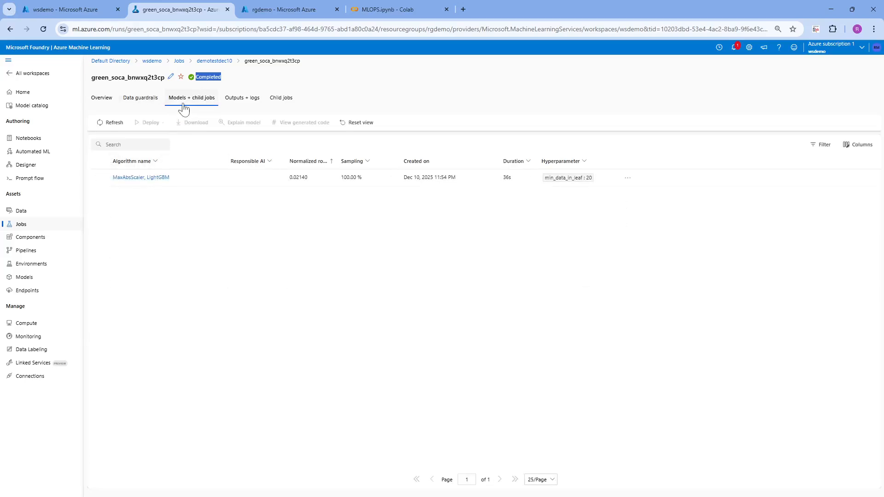
click(100, 178)
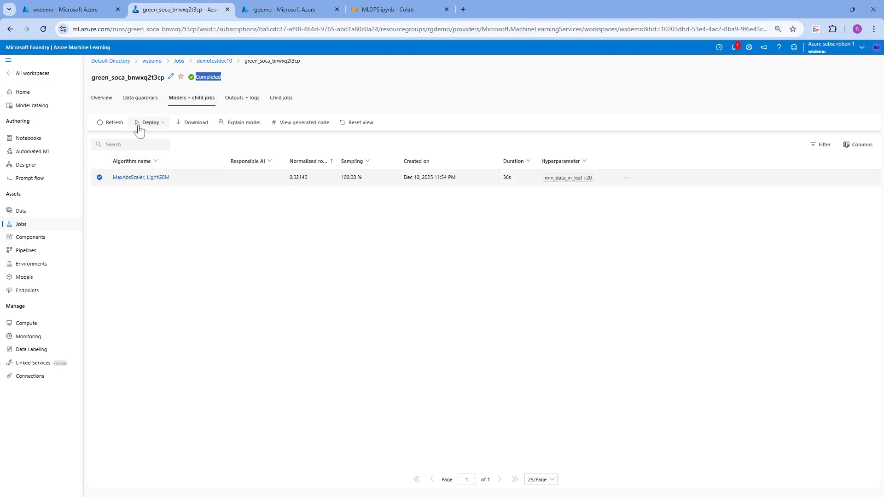